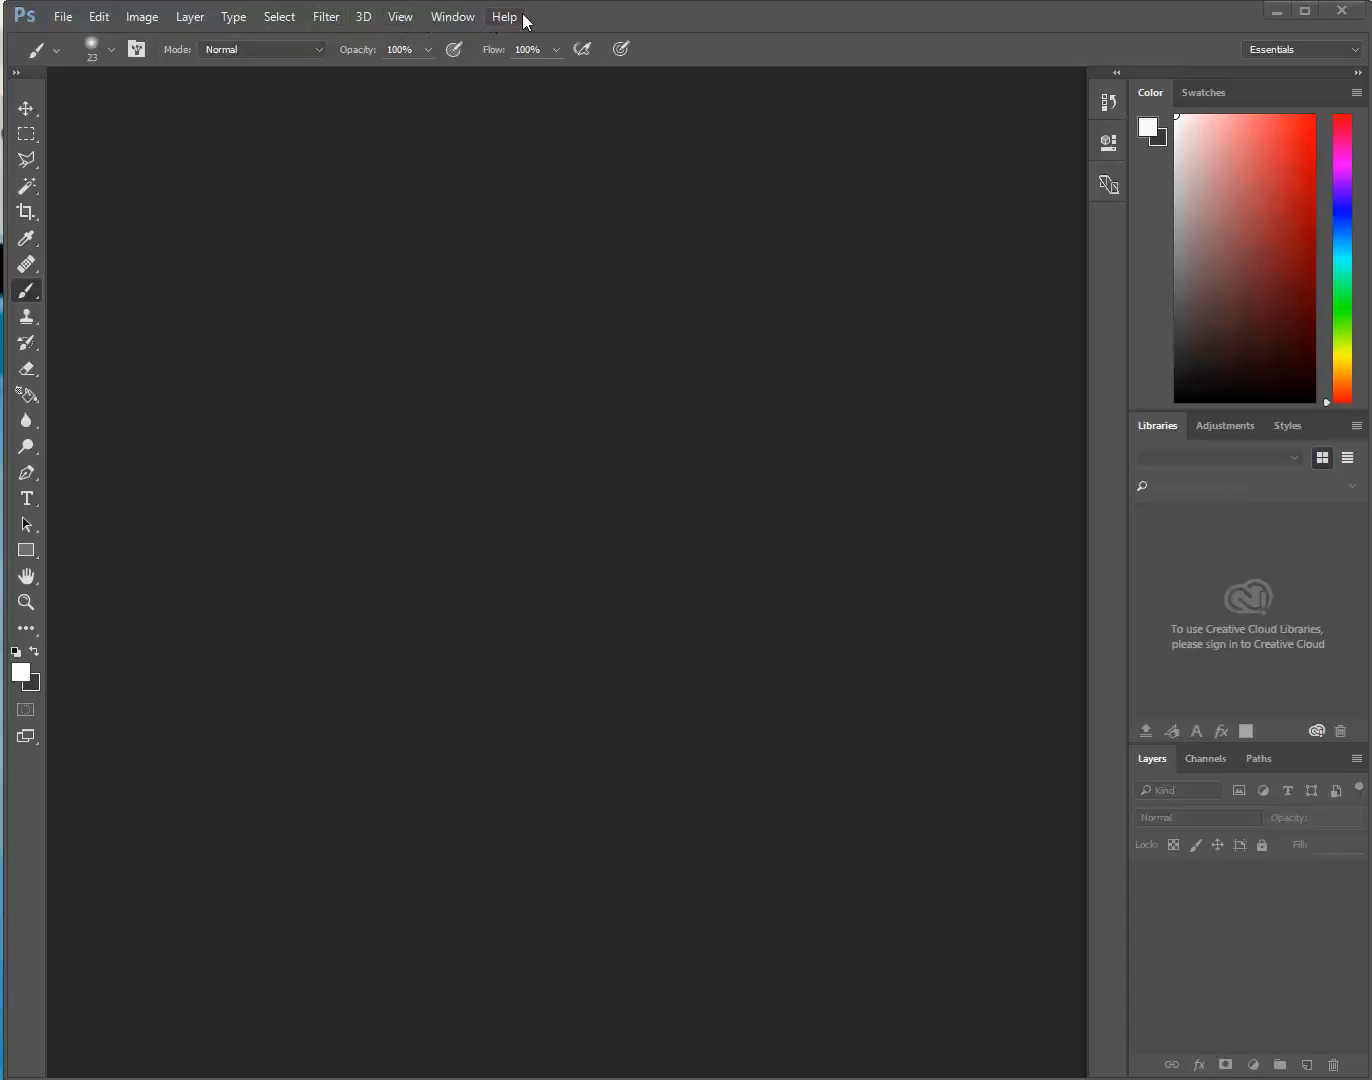
# Look through the available commands and view the options of the Healing Brush and Dodge tools
pyautogui.click(61, 20)
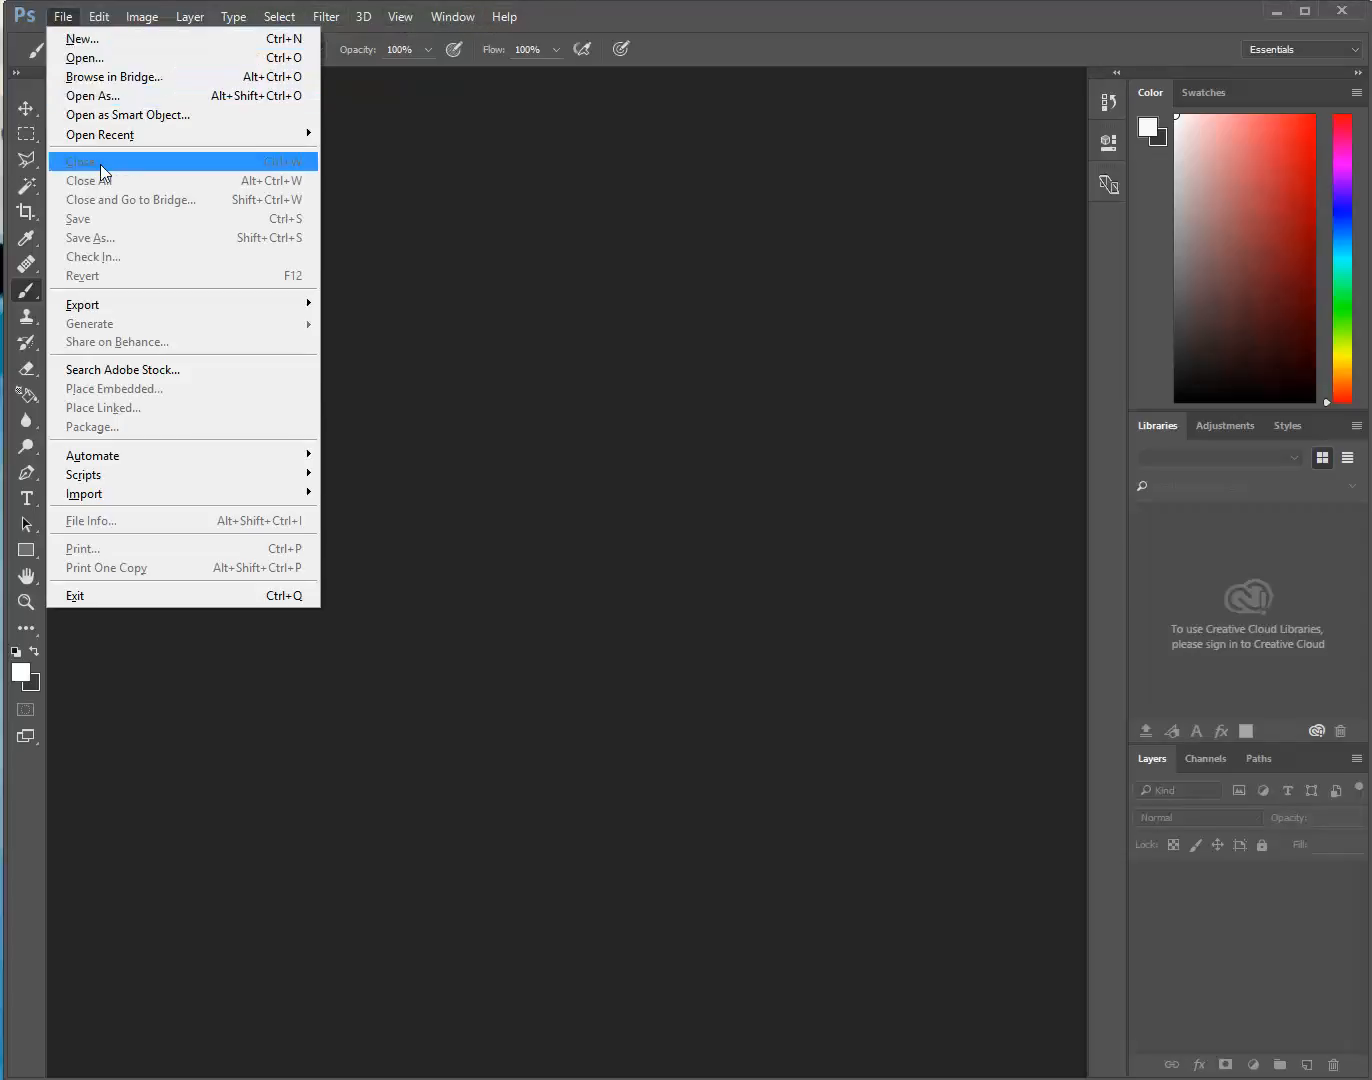
pyautogui.moveTo(99, 17)
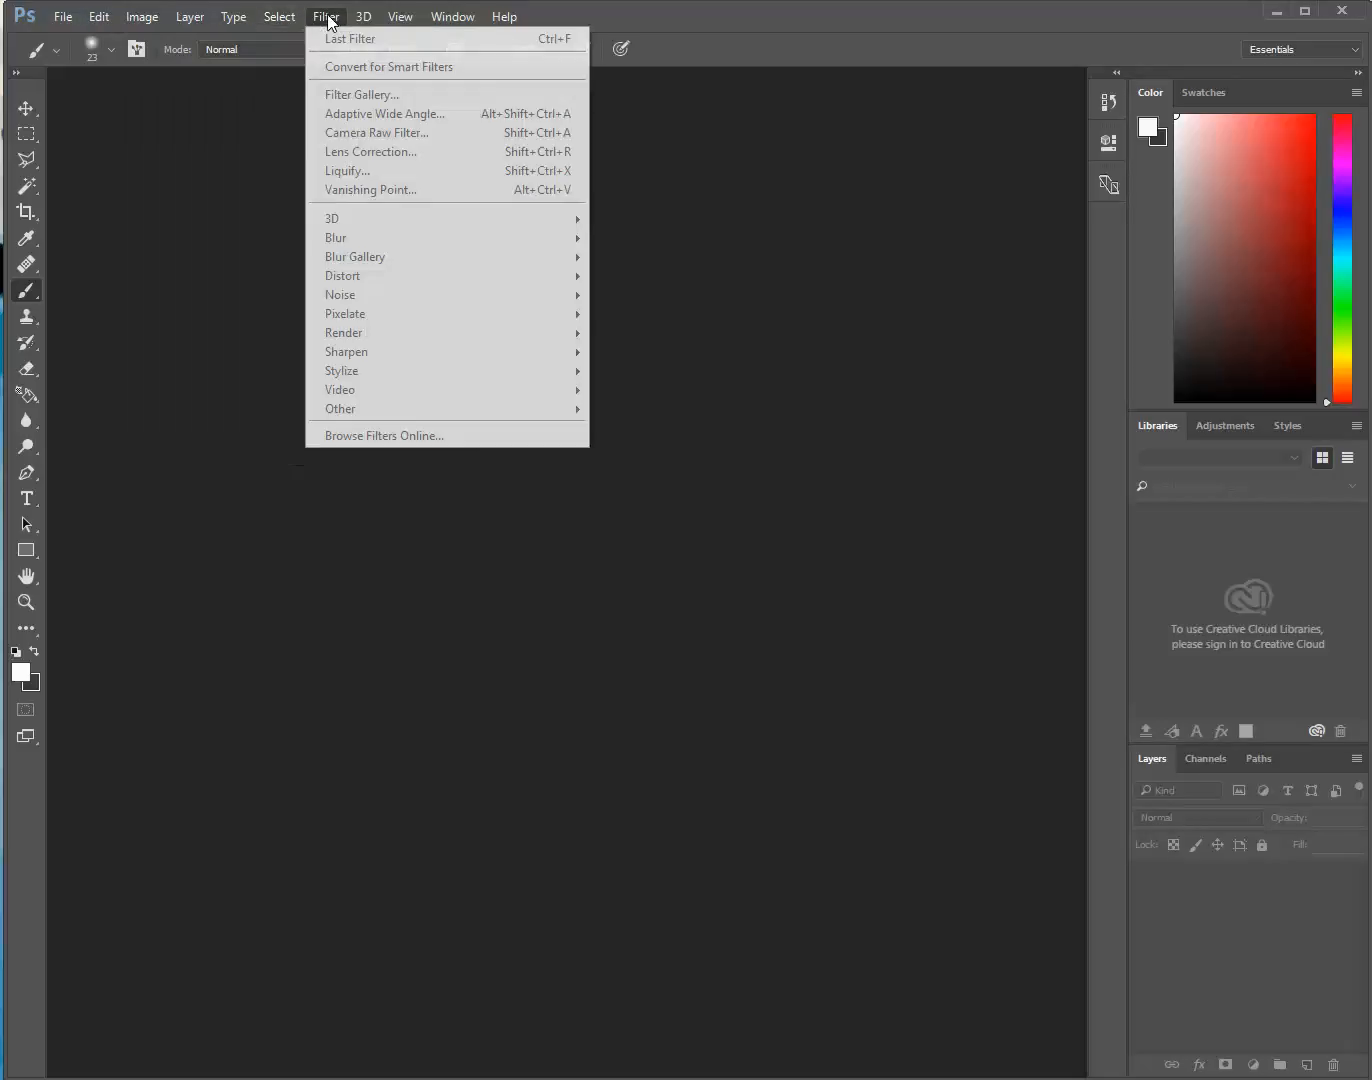
pyautogui.moveTo(504, 17)
pyautogui.click(738, 12)
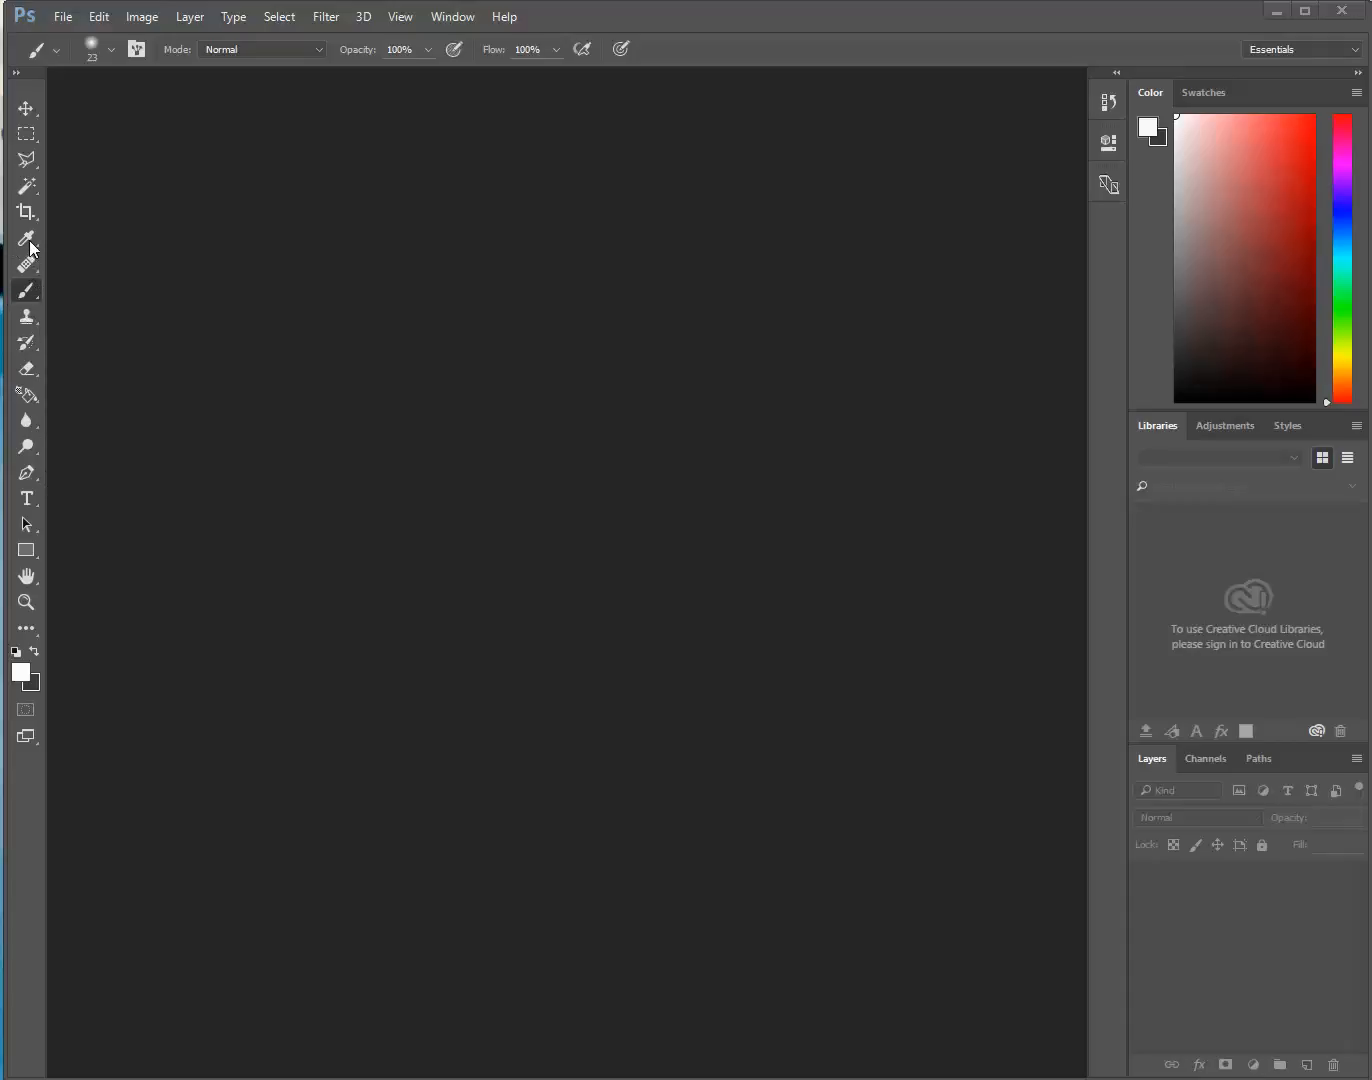
pyautogui.press('j')
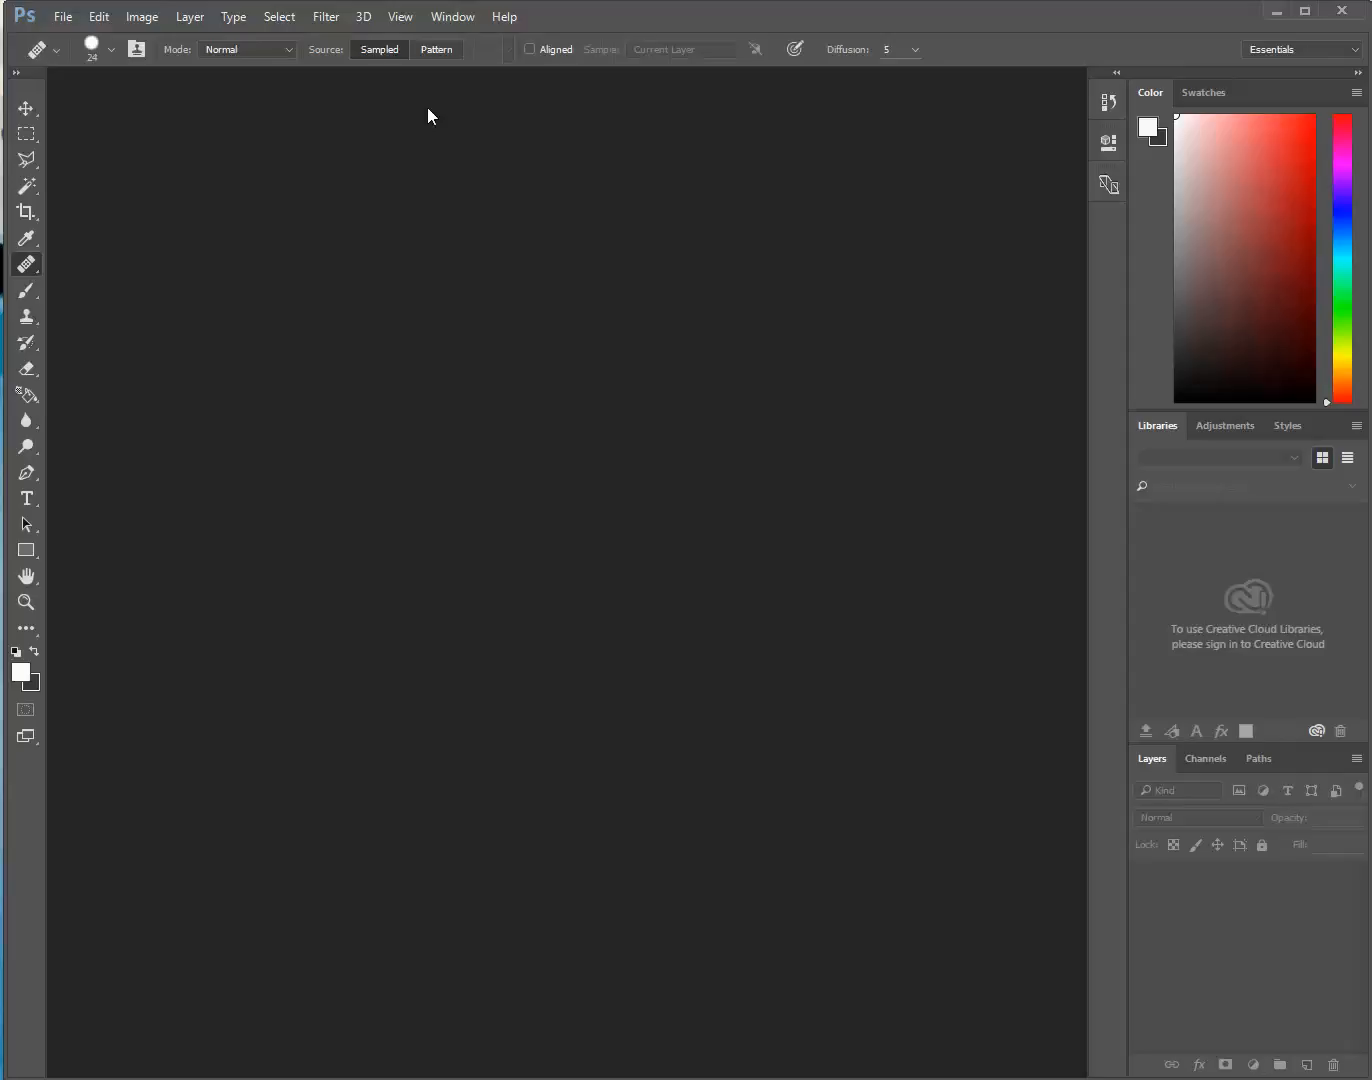
pyautogui.click(26, 447)
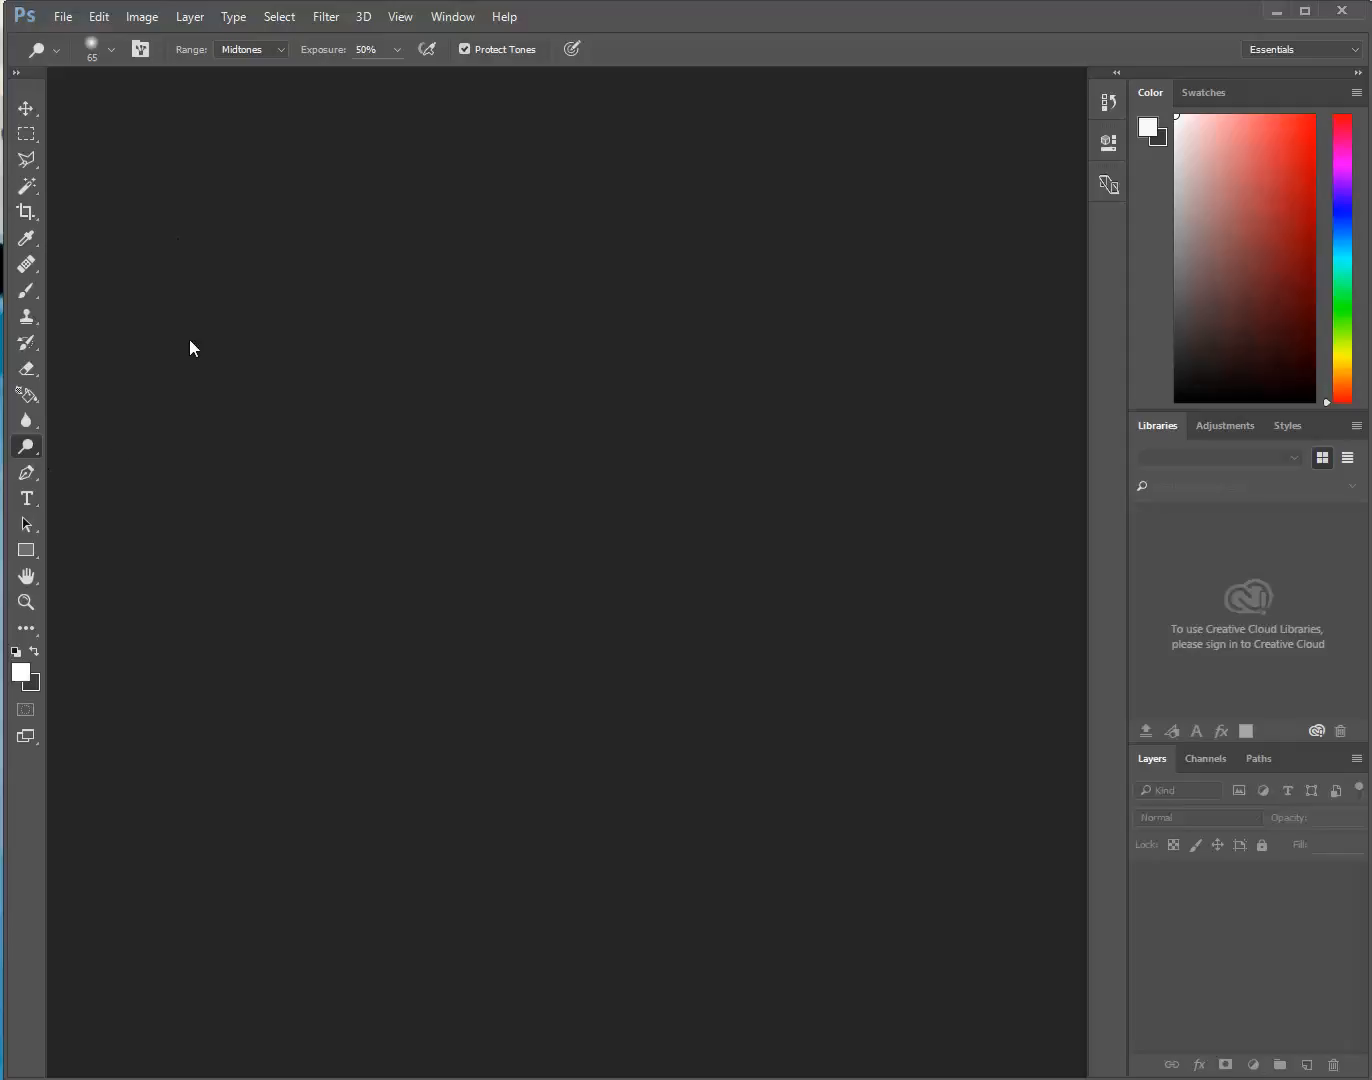
# Start a new document and name it git230
pyautogui.click(62, 16)
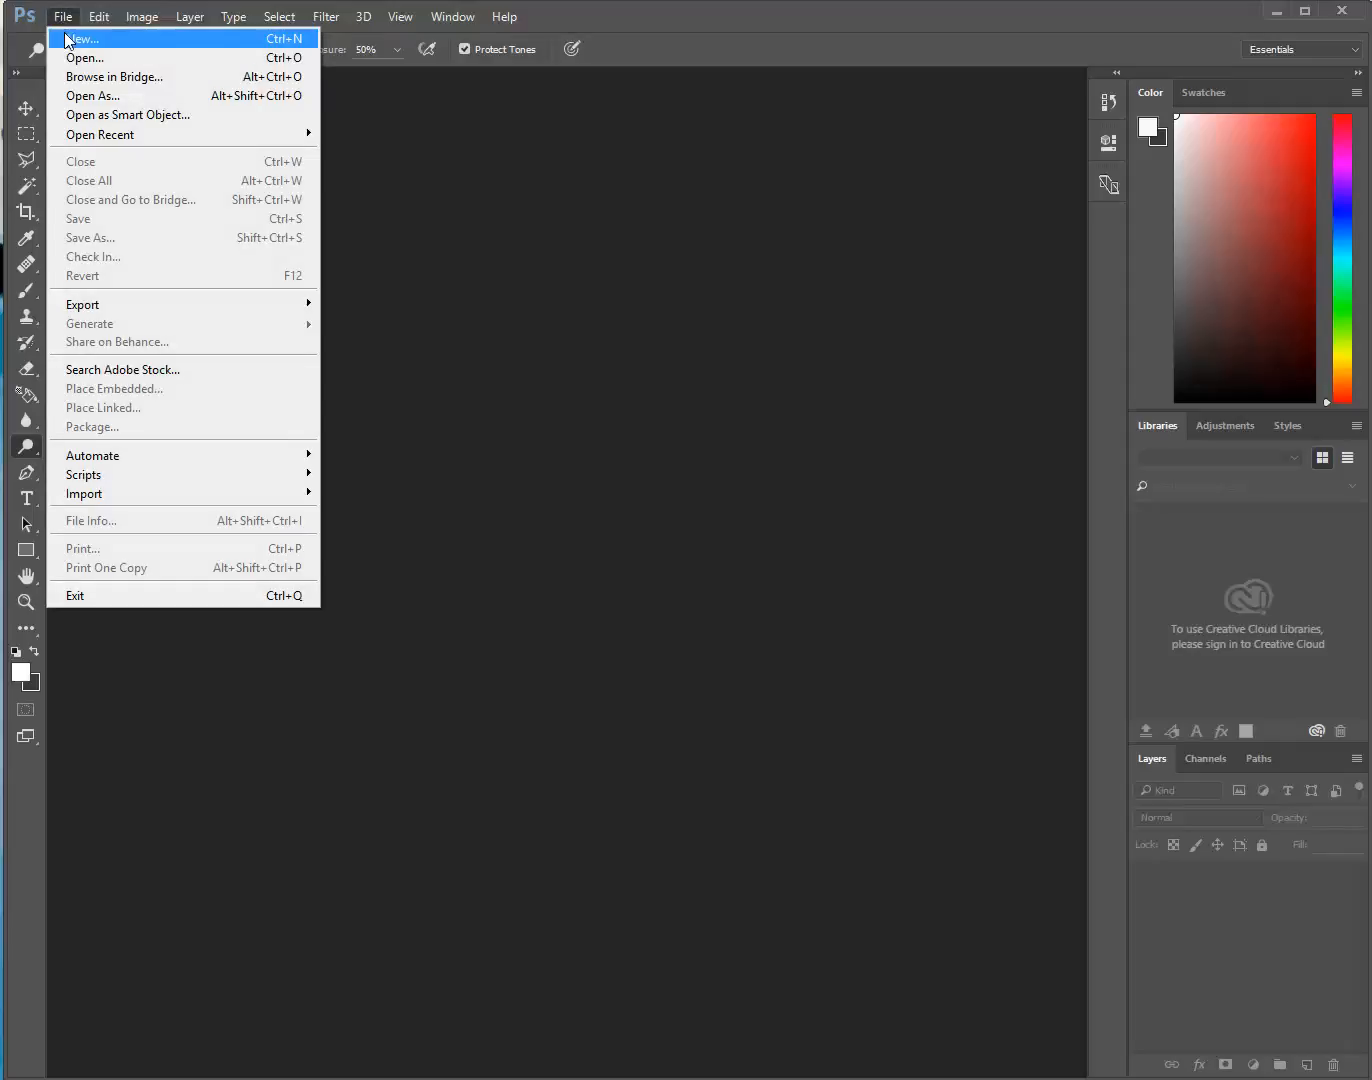
pyautogui.click(66, 36)
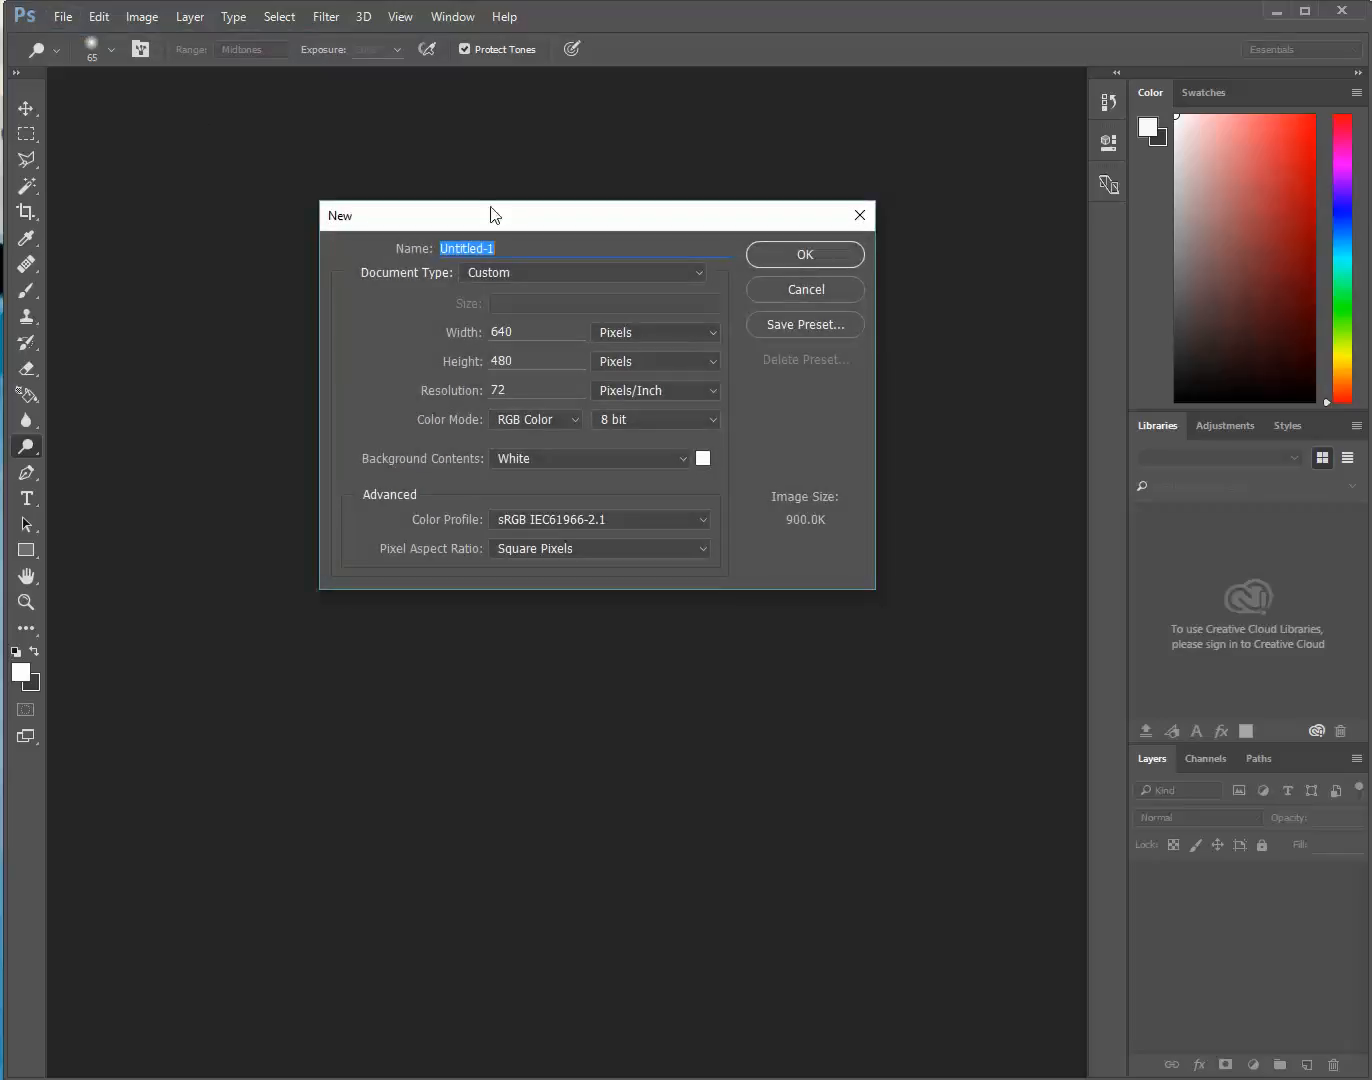
pyautogui.write('git230')
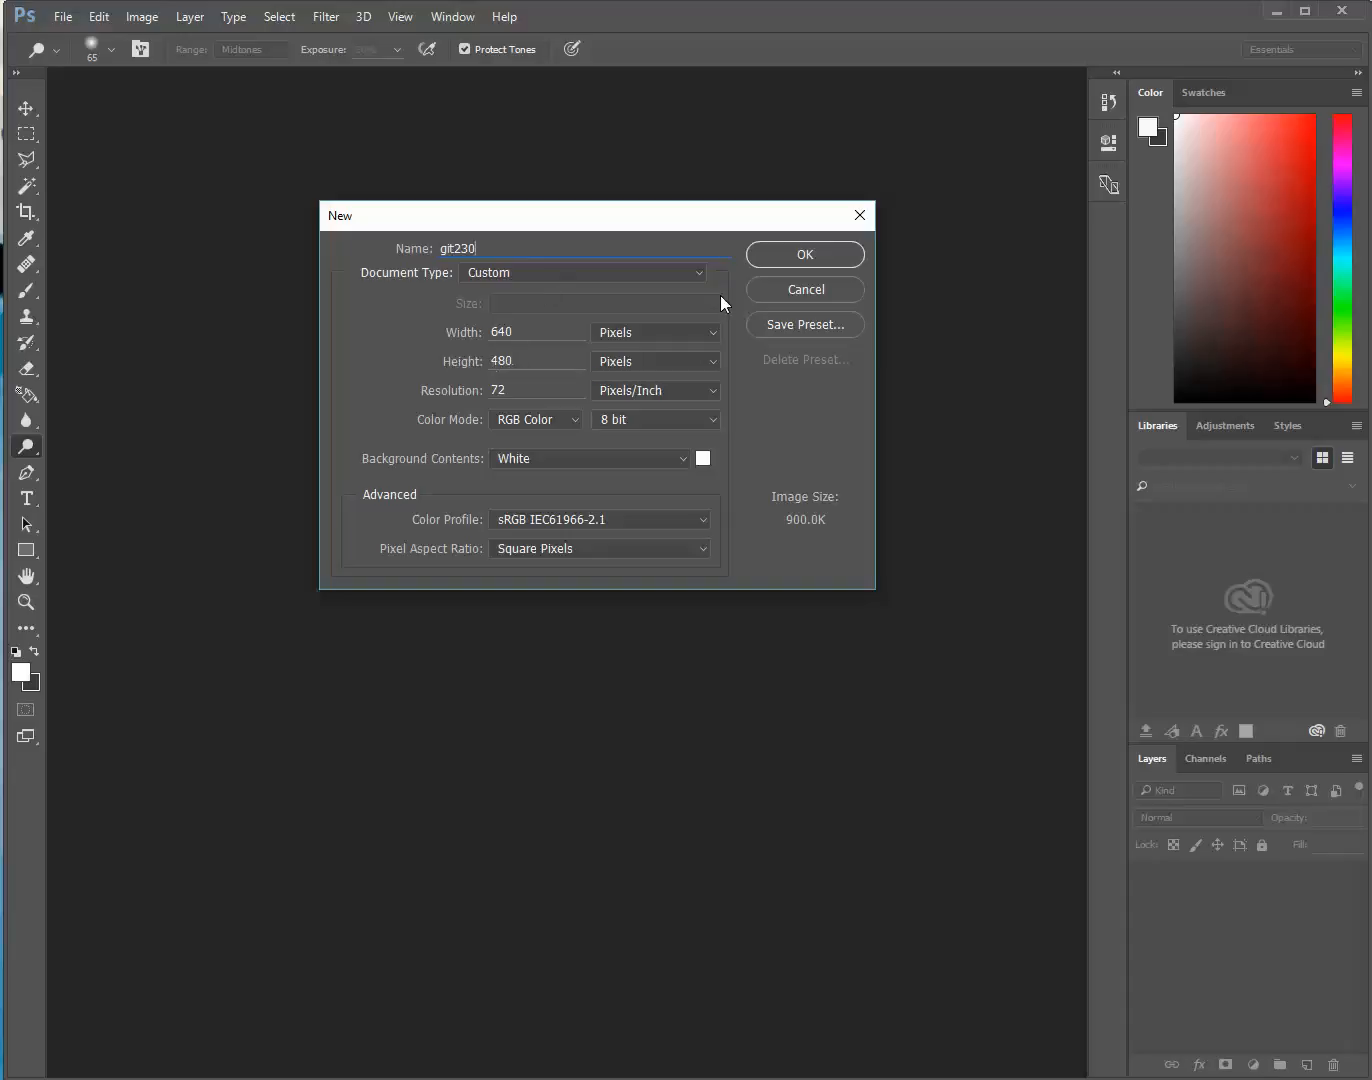
# Try the Web and Default Photoshop Size document types for the new document
pyautogui.click(692, 278)
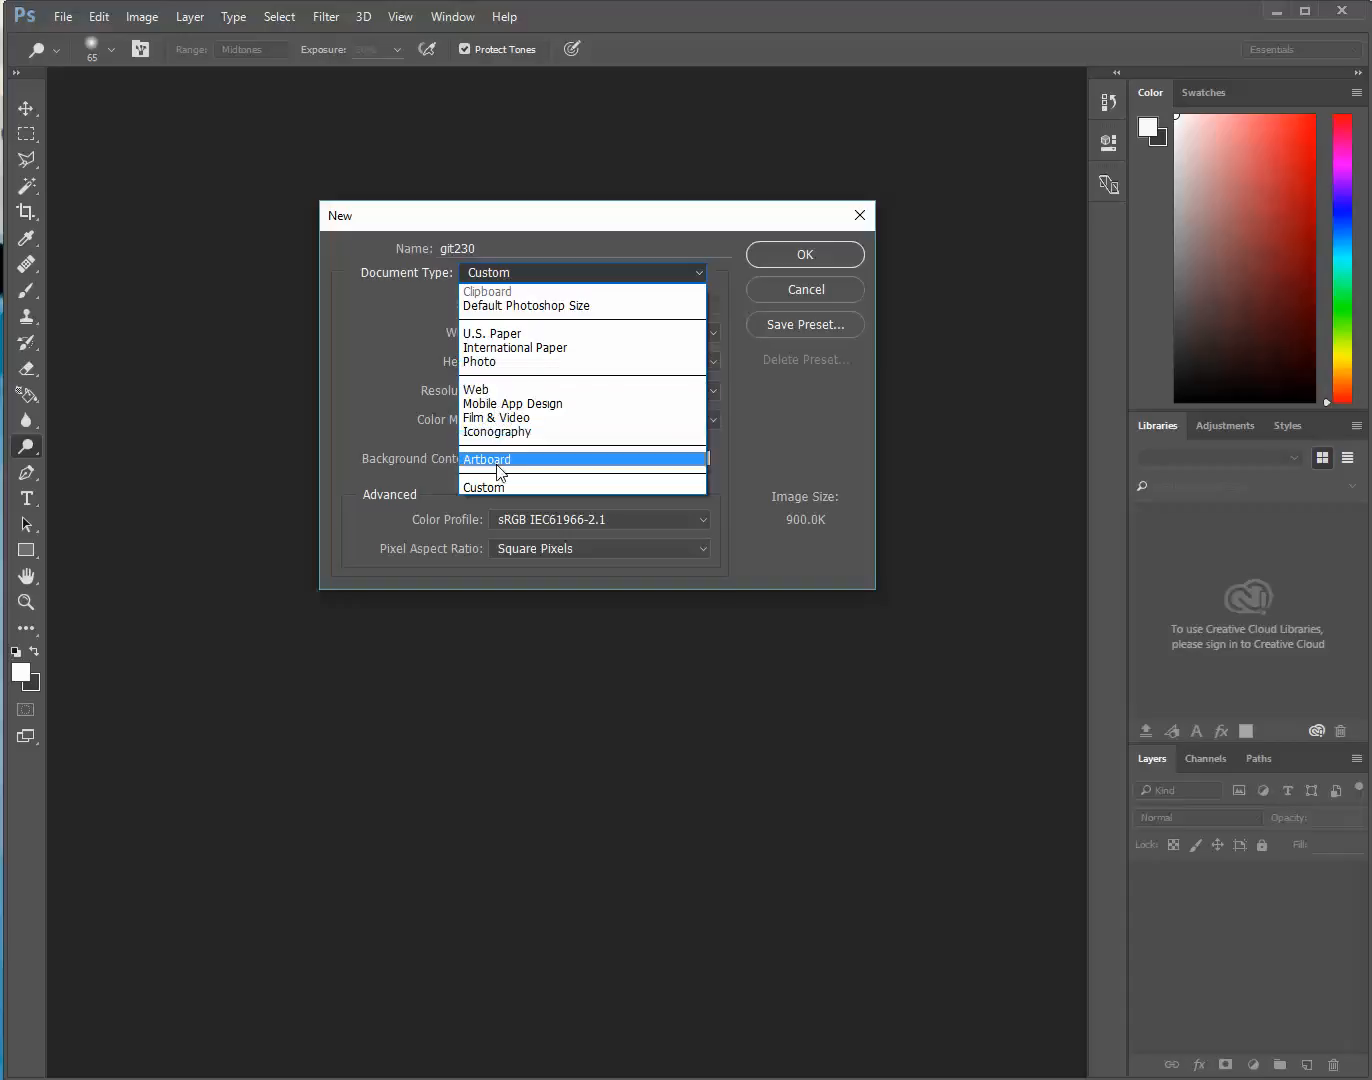
pyautogui.click(486, 390)
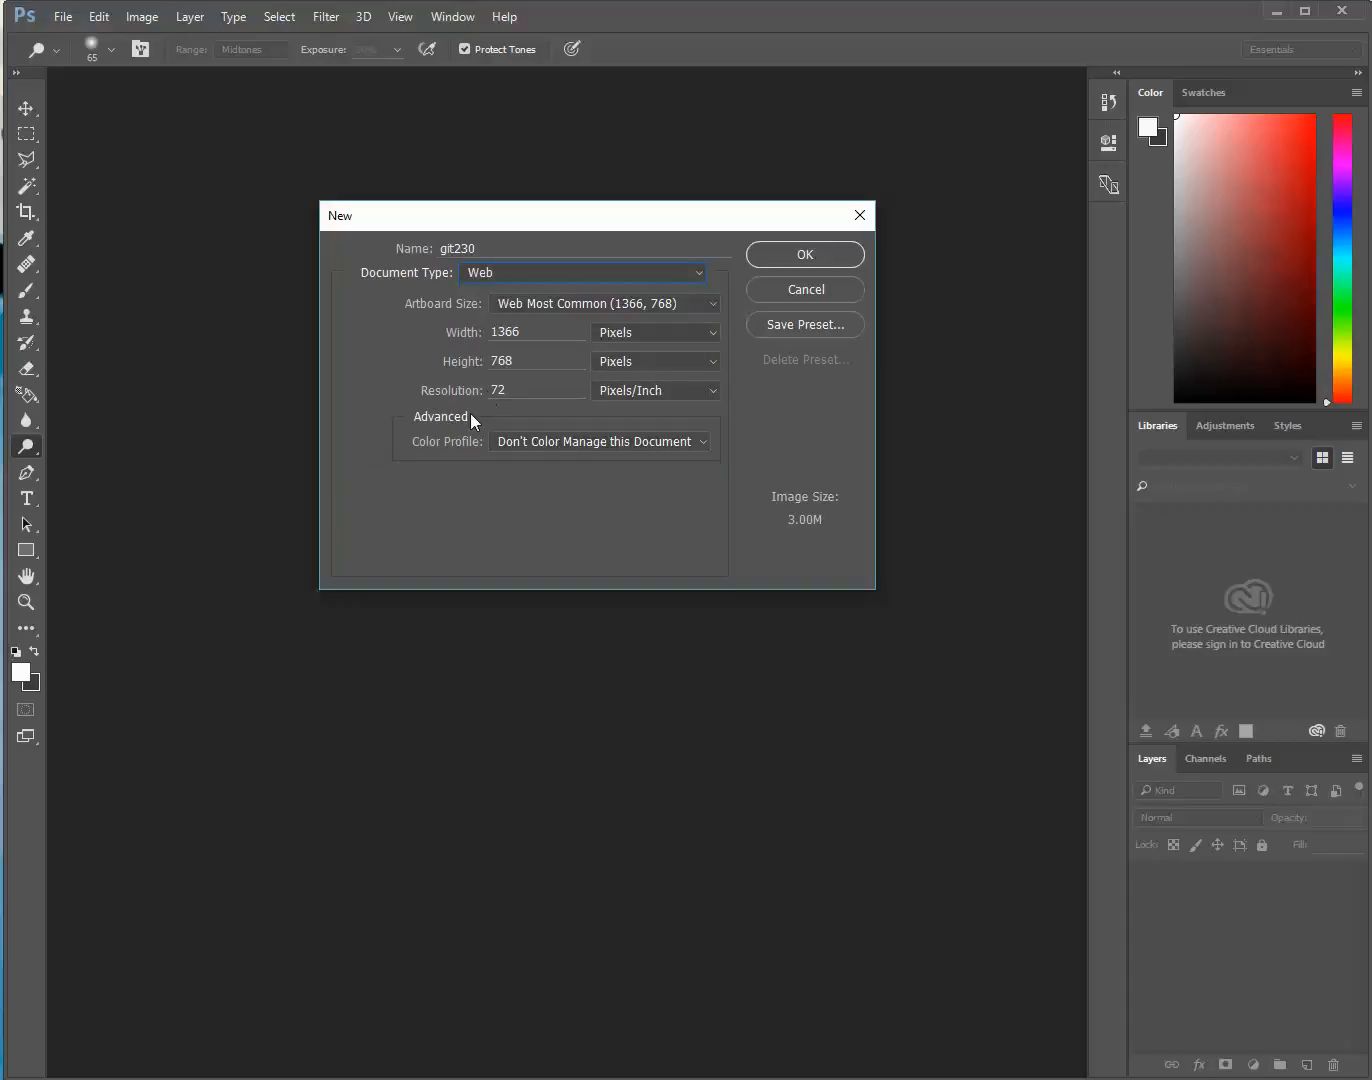
pyautogui.click(686, 276)
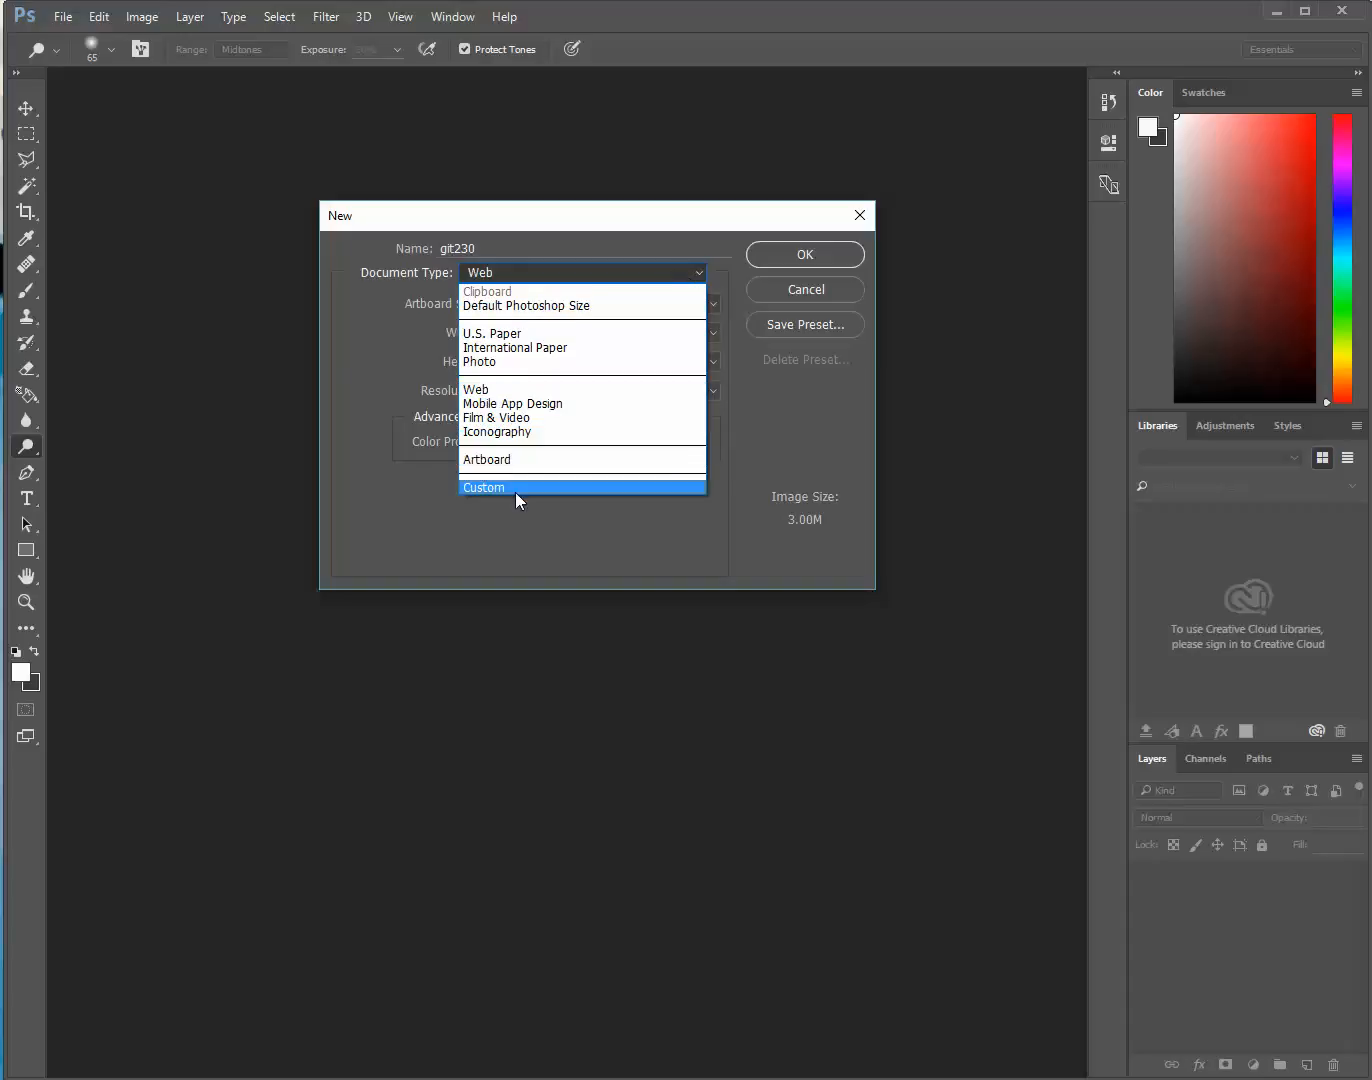
pyautogui.click(556, 306)
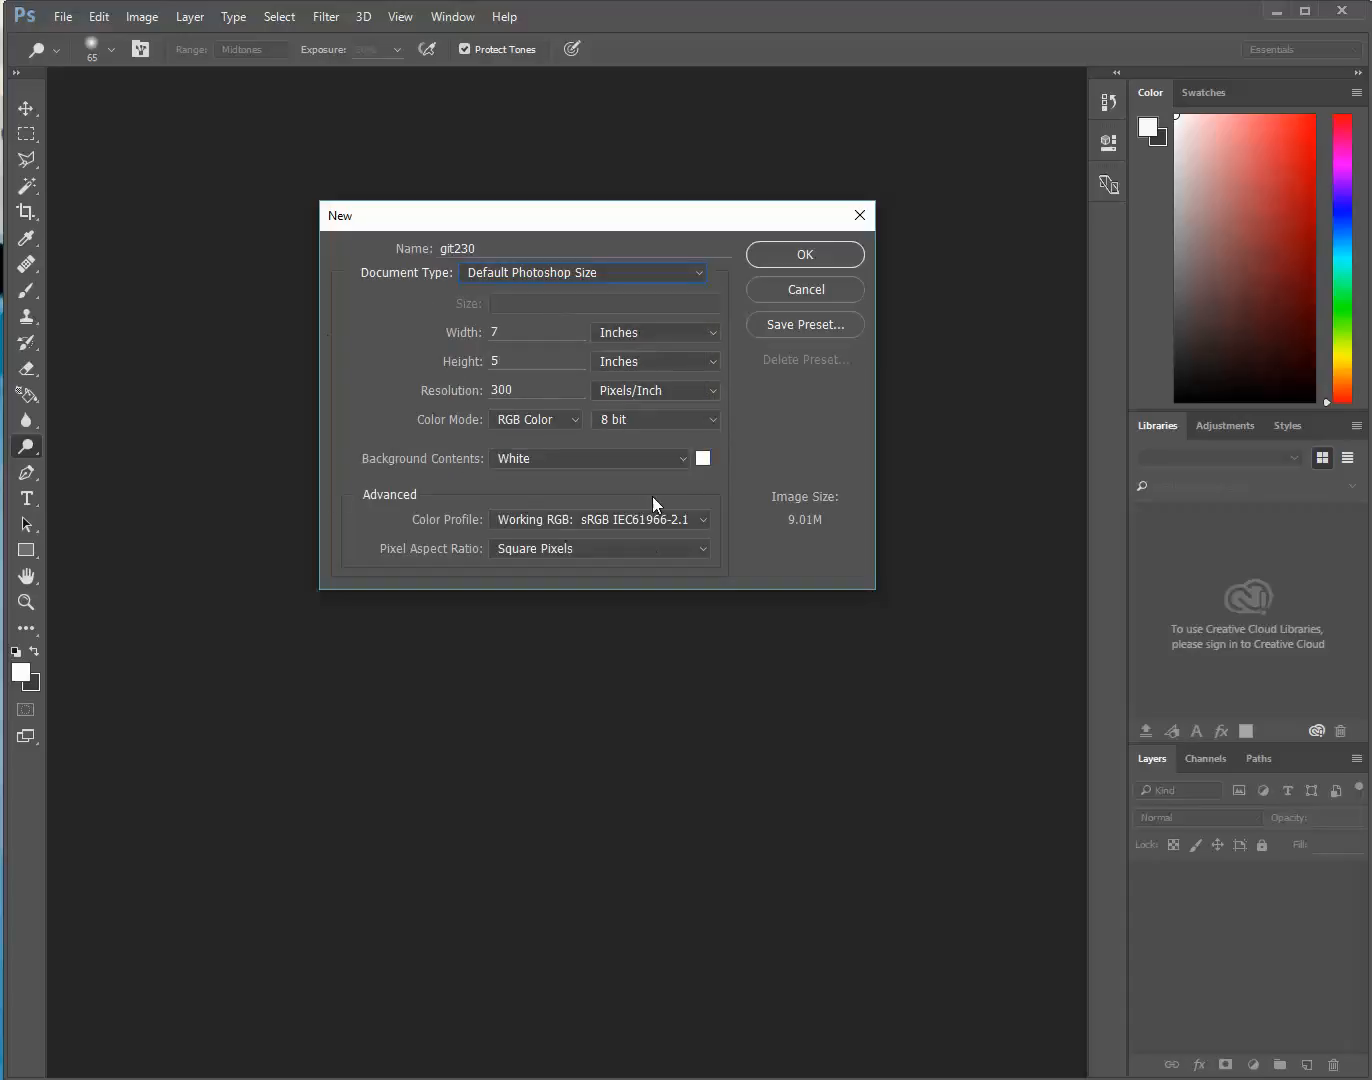
pyautogui.click(519, 391)
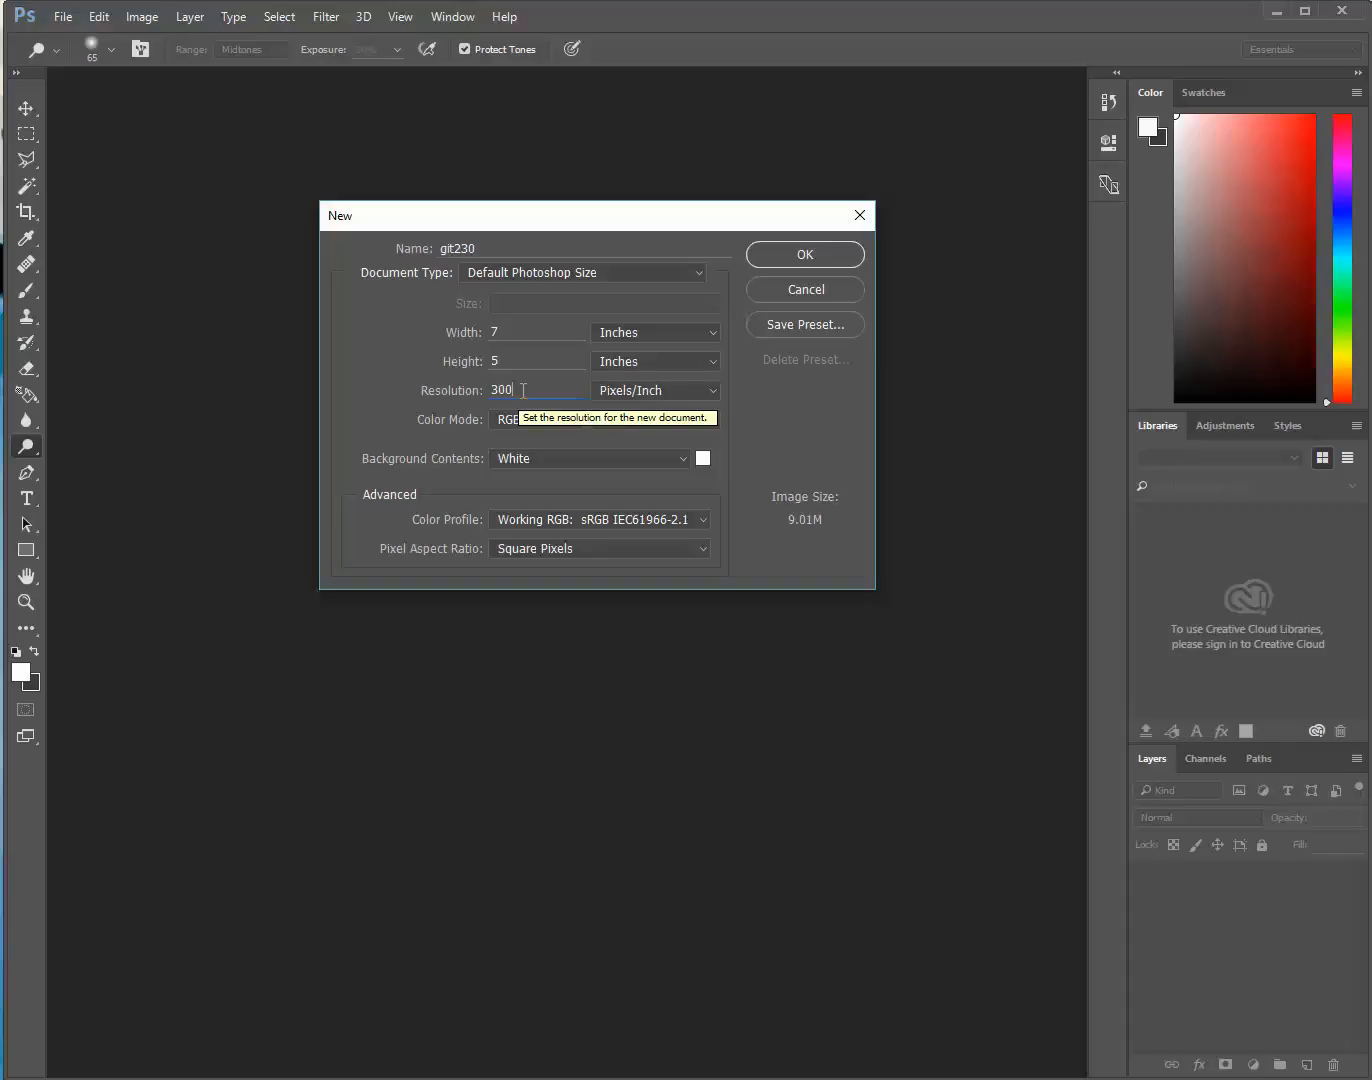
# Load the Photo document type's settings, then change the type to Custom with dimensions in pixels
pyautogui.click(696, 275)
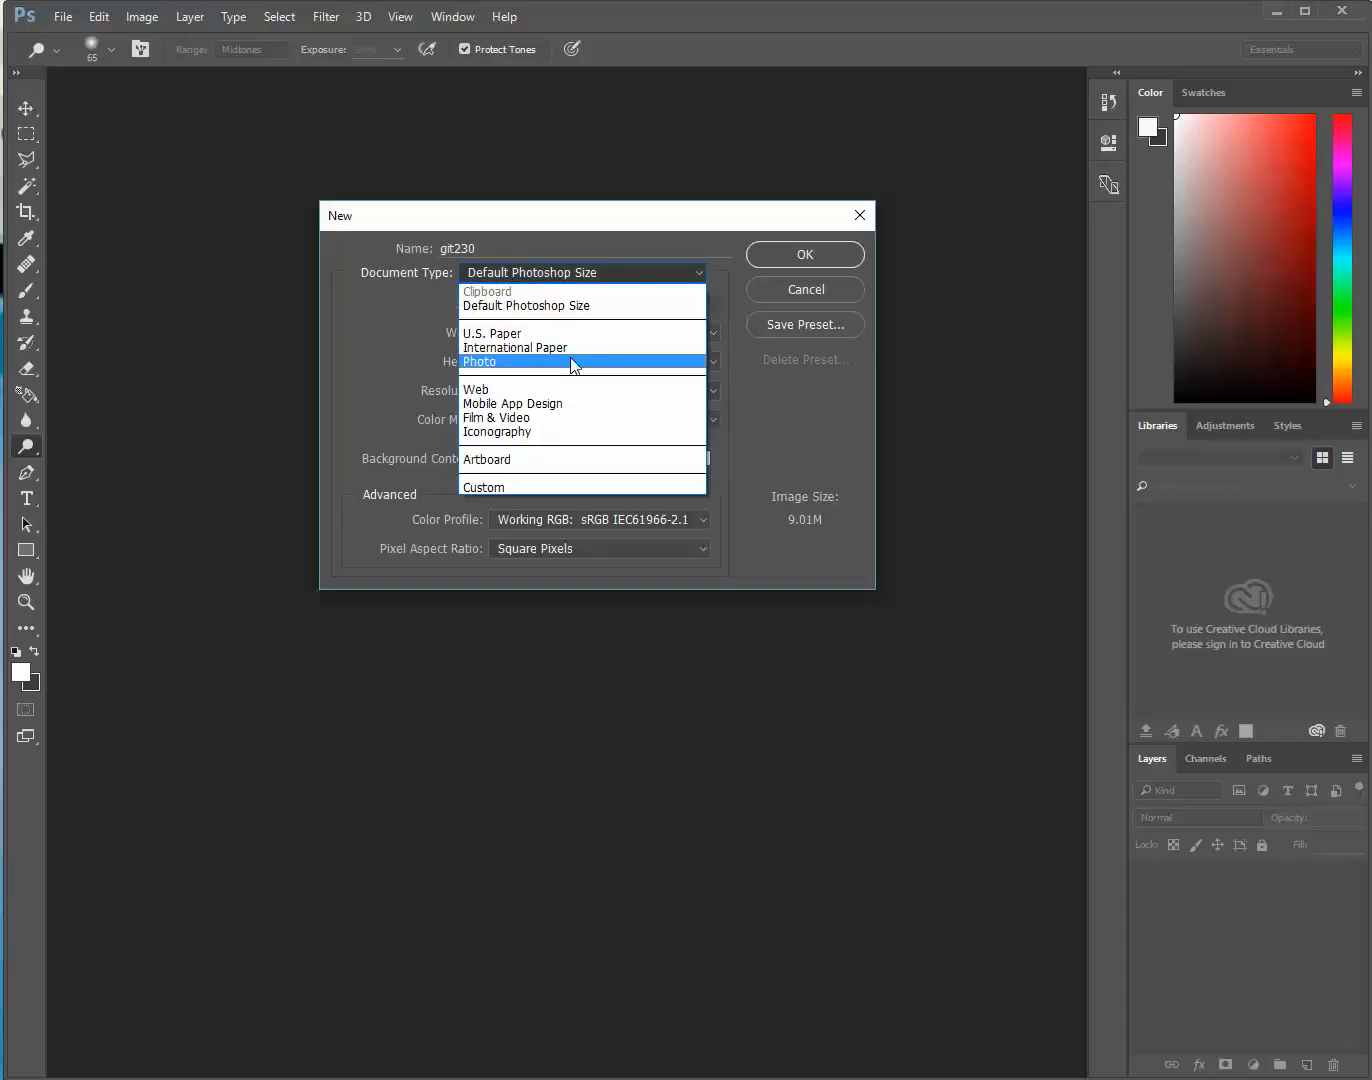
pyautogui.click(573, 362)
pyautogui.click(697, 275)
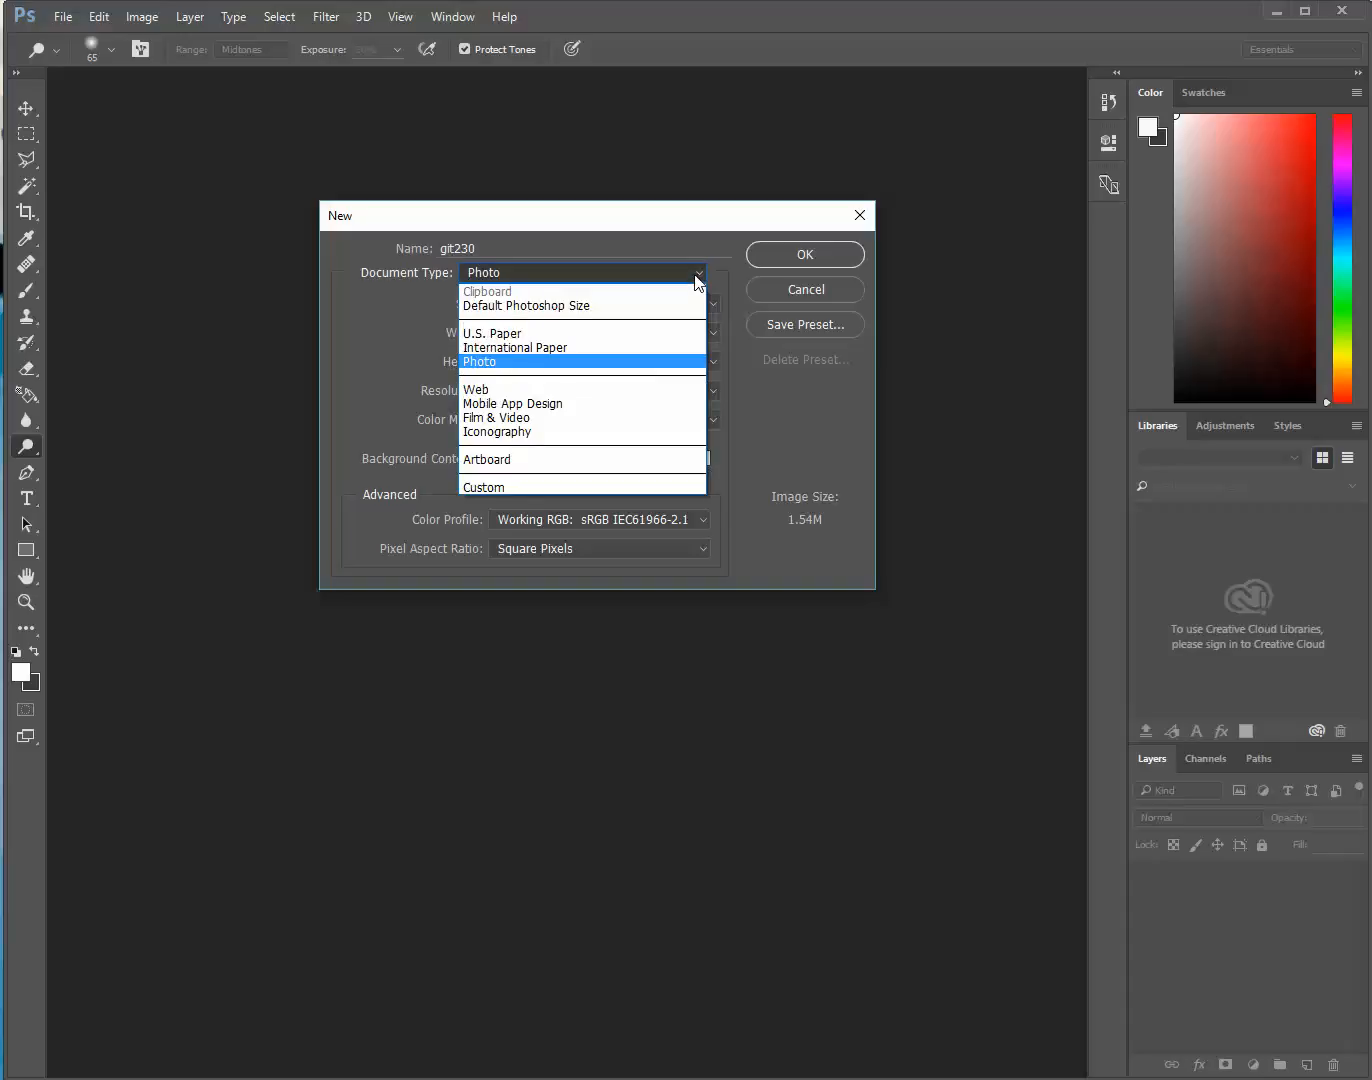
pyautogui.click(500, 488)
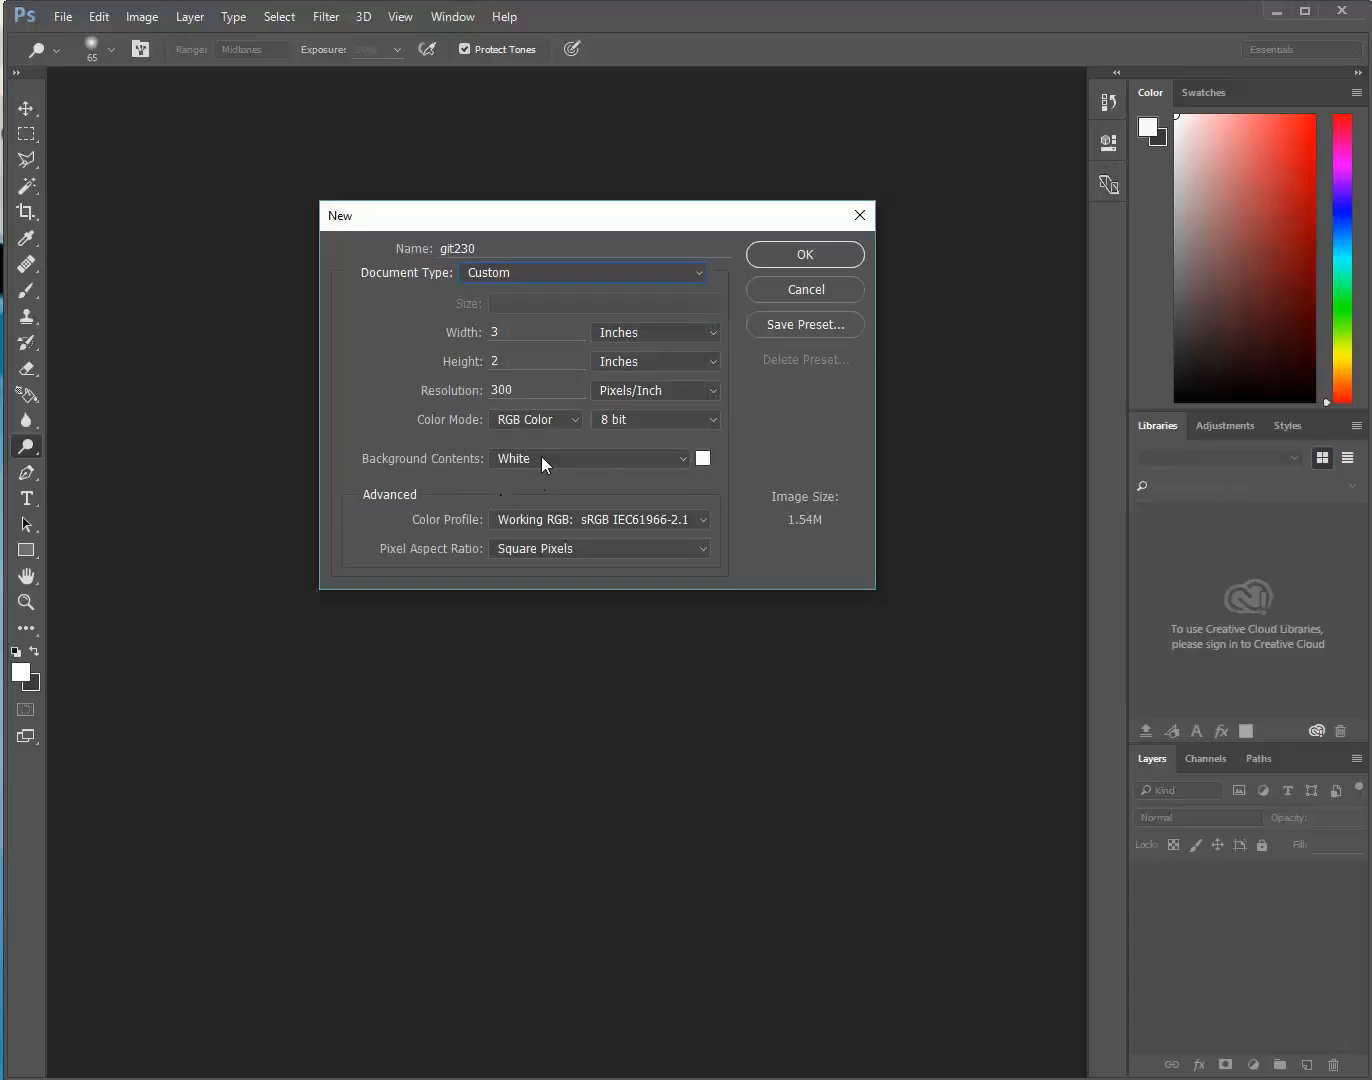
pyautogui.moveTo(520, 389); pyautogui.dragTo(490, 389)
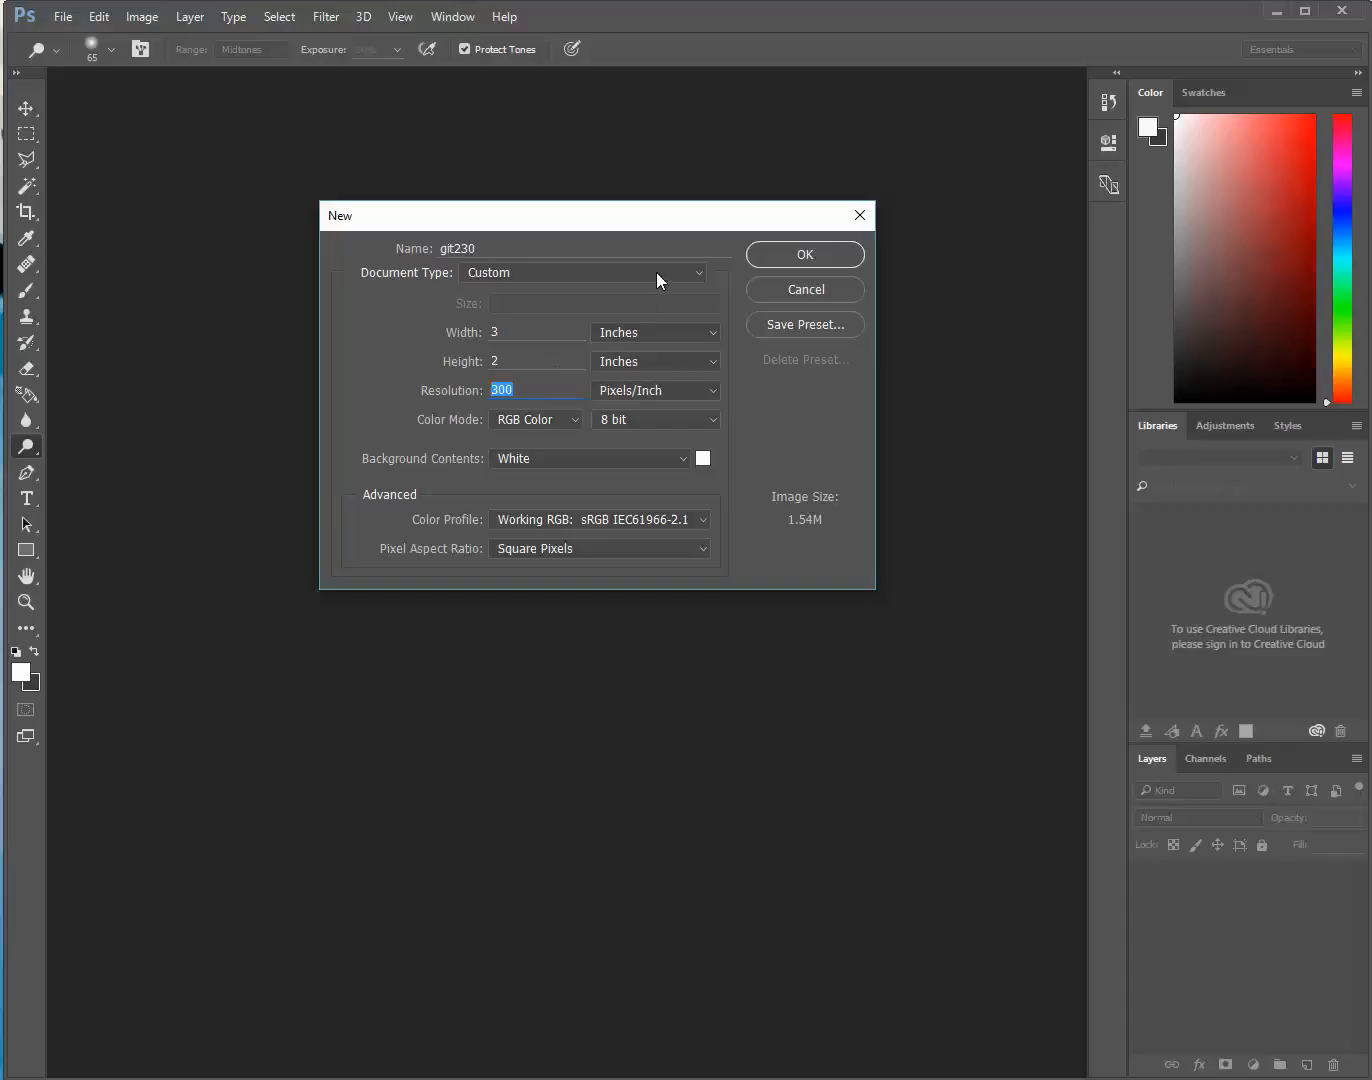
pyautogui.click(668, 334)
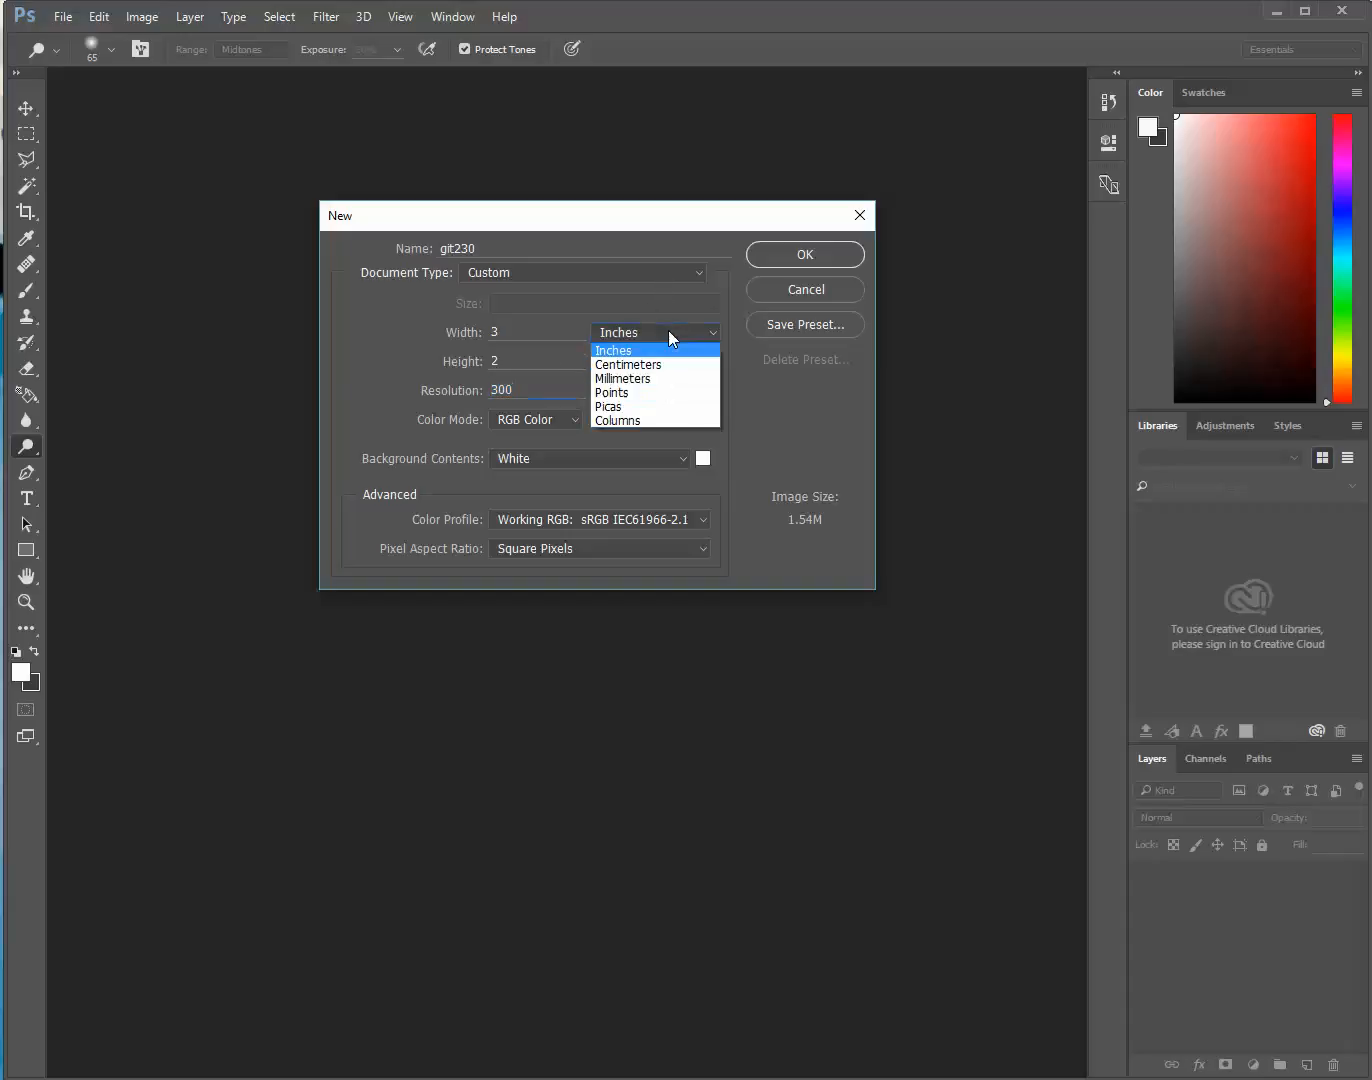
pyautogui.click(669, 351)
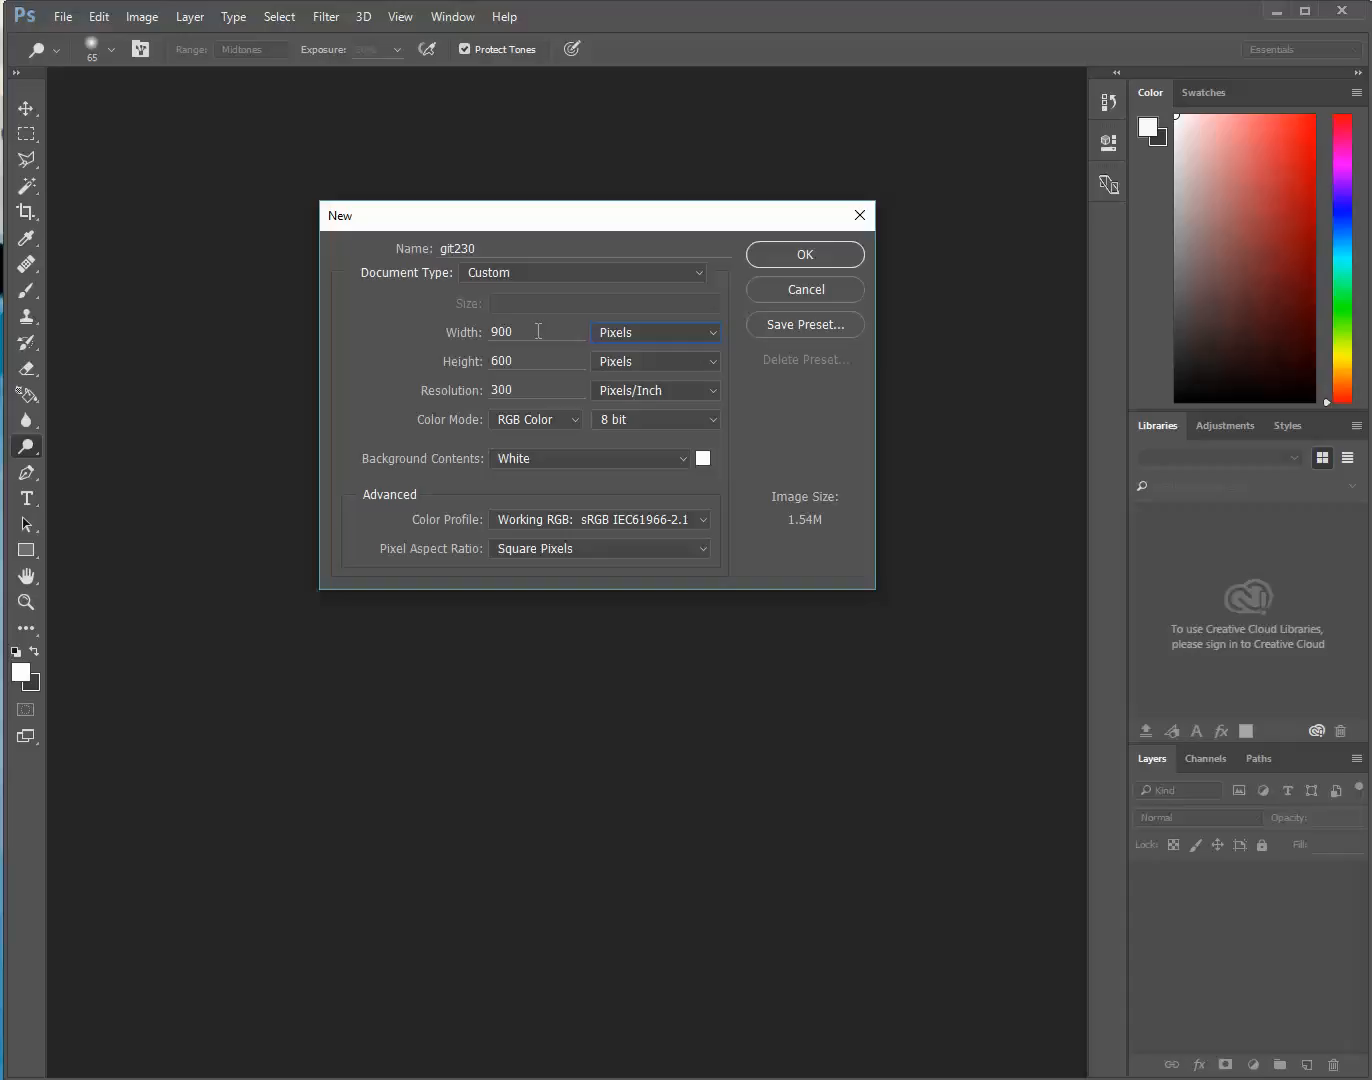
# Set the document to 800 x 600 pixels at 72 pixels/inch and create it
pyautogui.moveTo(538, 332); pyautogui.dragTo(398, 342)
pyautogui.write('800')
pyautogui.click(508, 359)
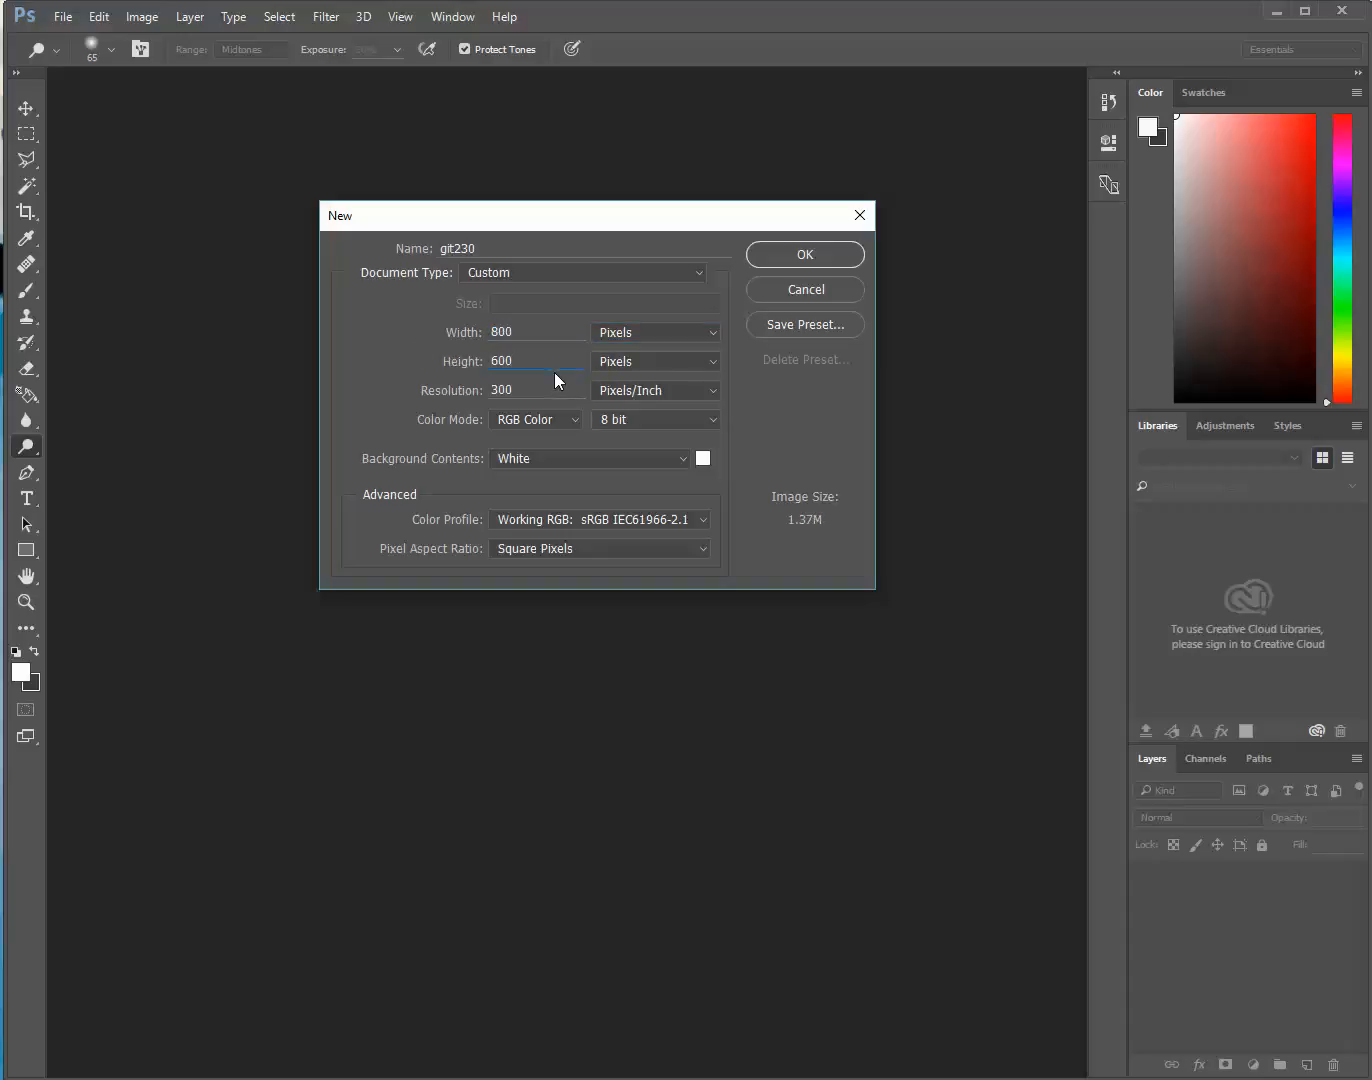
pyautogui.moveTo(535, 391); pyautogui.dragTo(458, 411)
pyautogui.write('72')
pyautogui.press('Return')
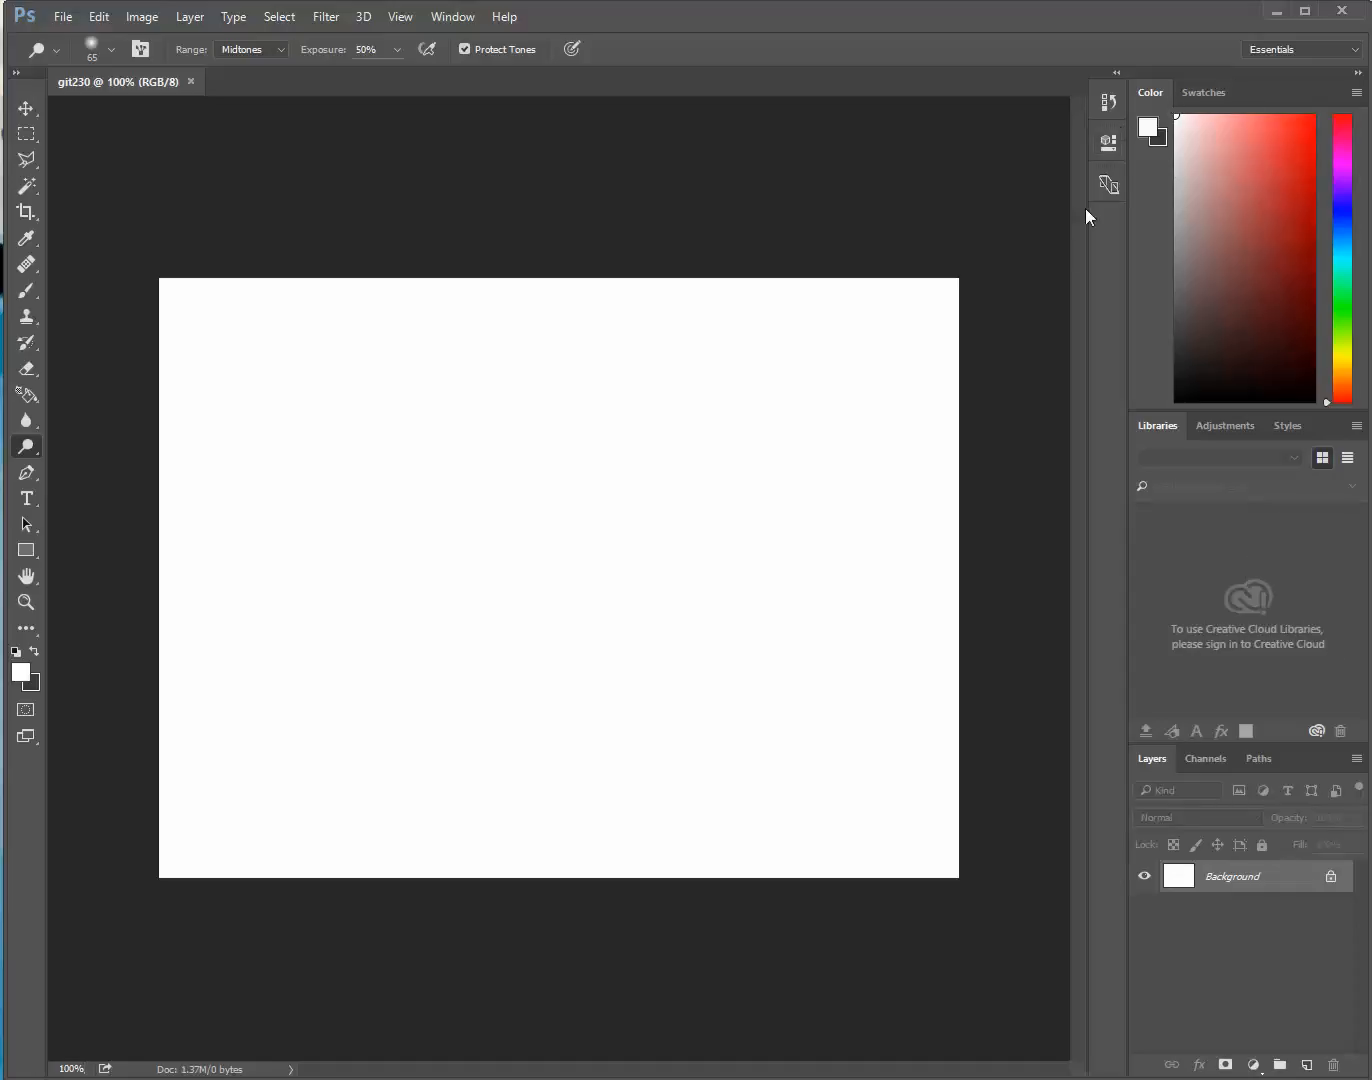
# Examine the document's History in an enlarged view, its Properties and the Device Preview, collapsing each one again
pyautogui.click(1108, 102)
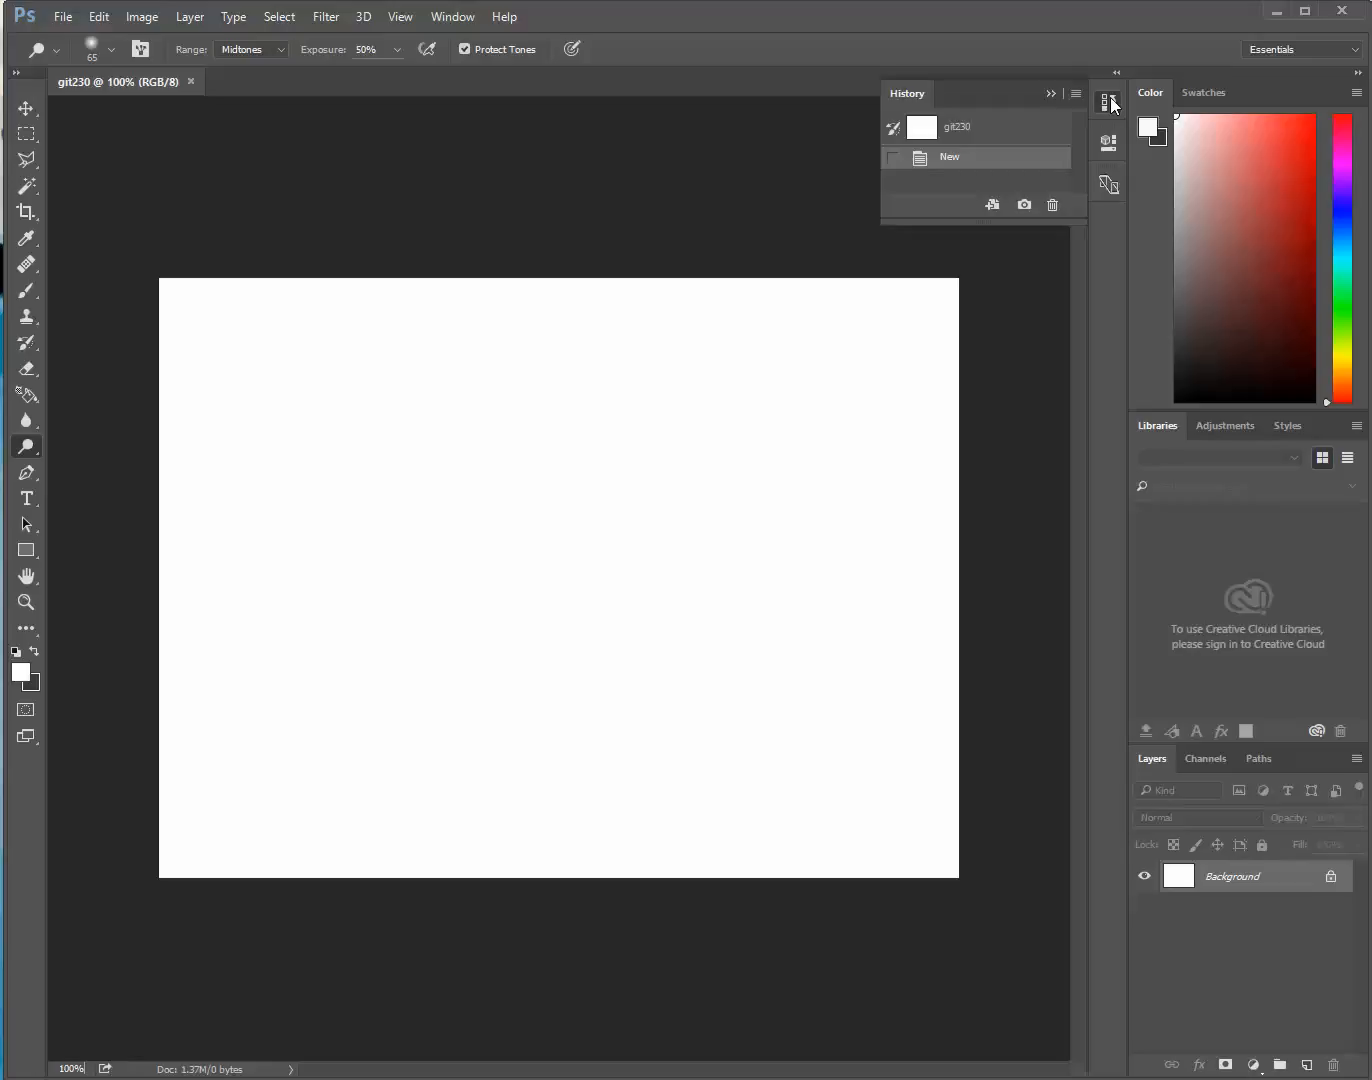
pyautogui.moveTo(1081, 221); pyautogui.dragTo(1063, 478)
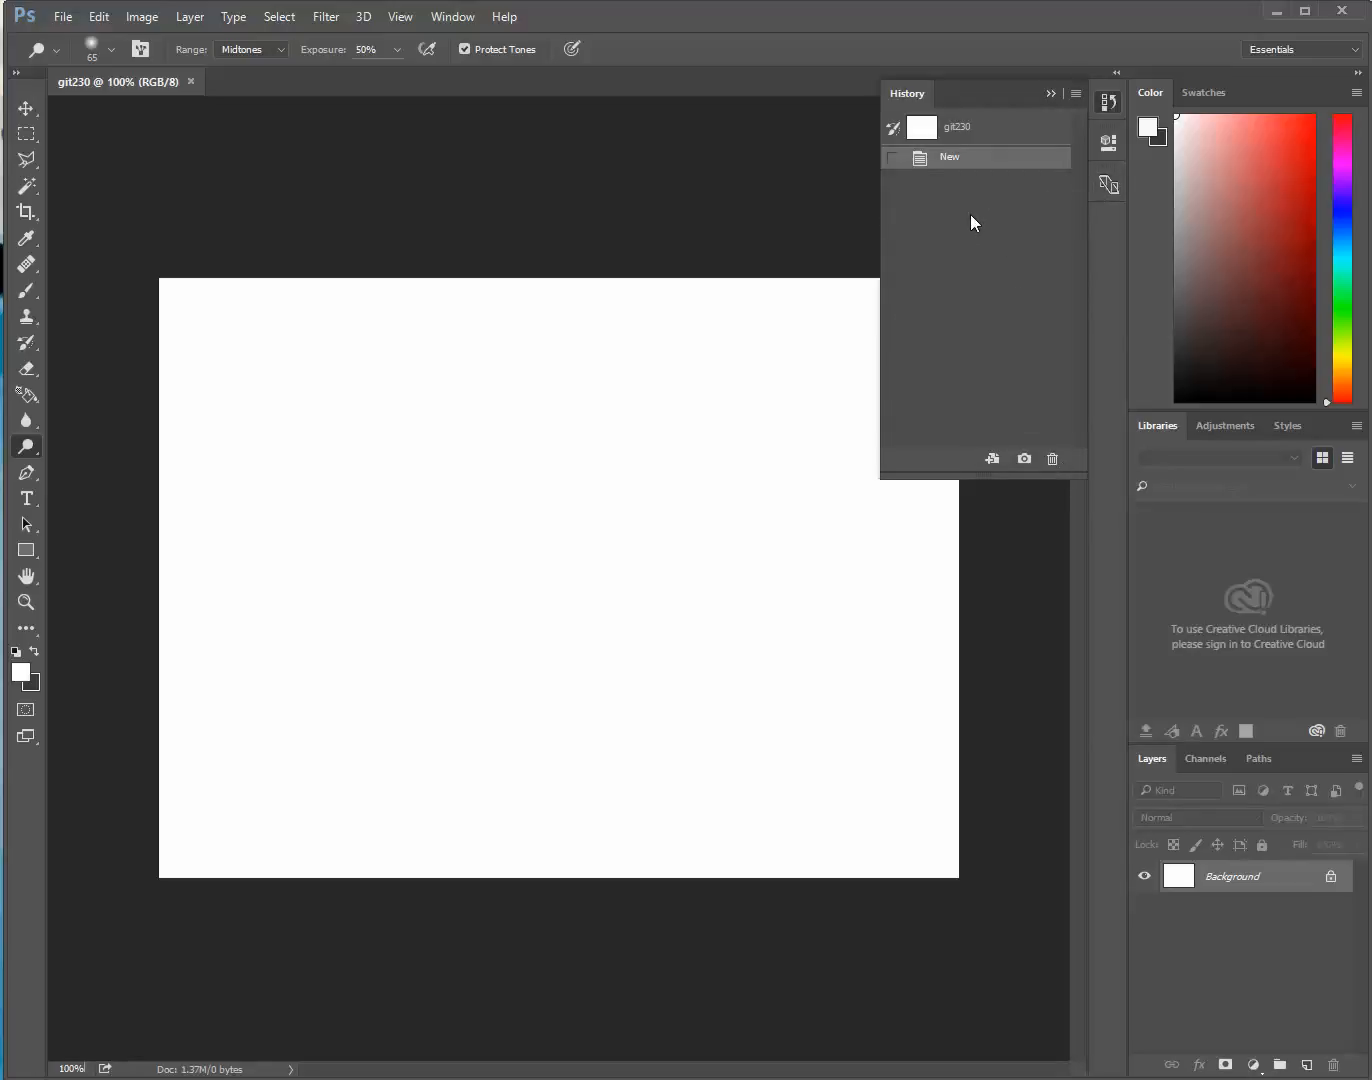
pyautogui.click(1050, 93)
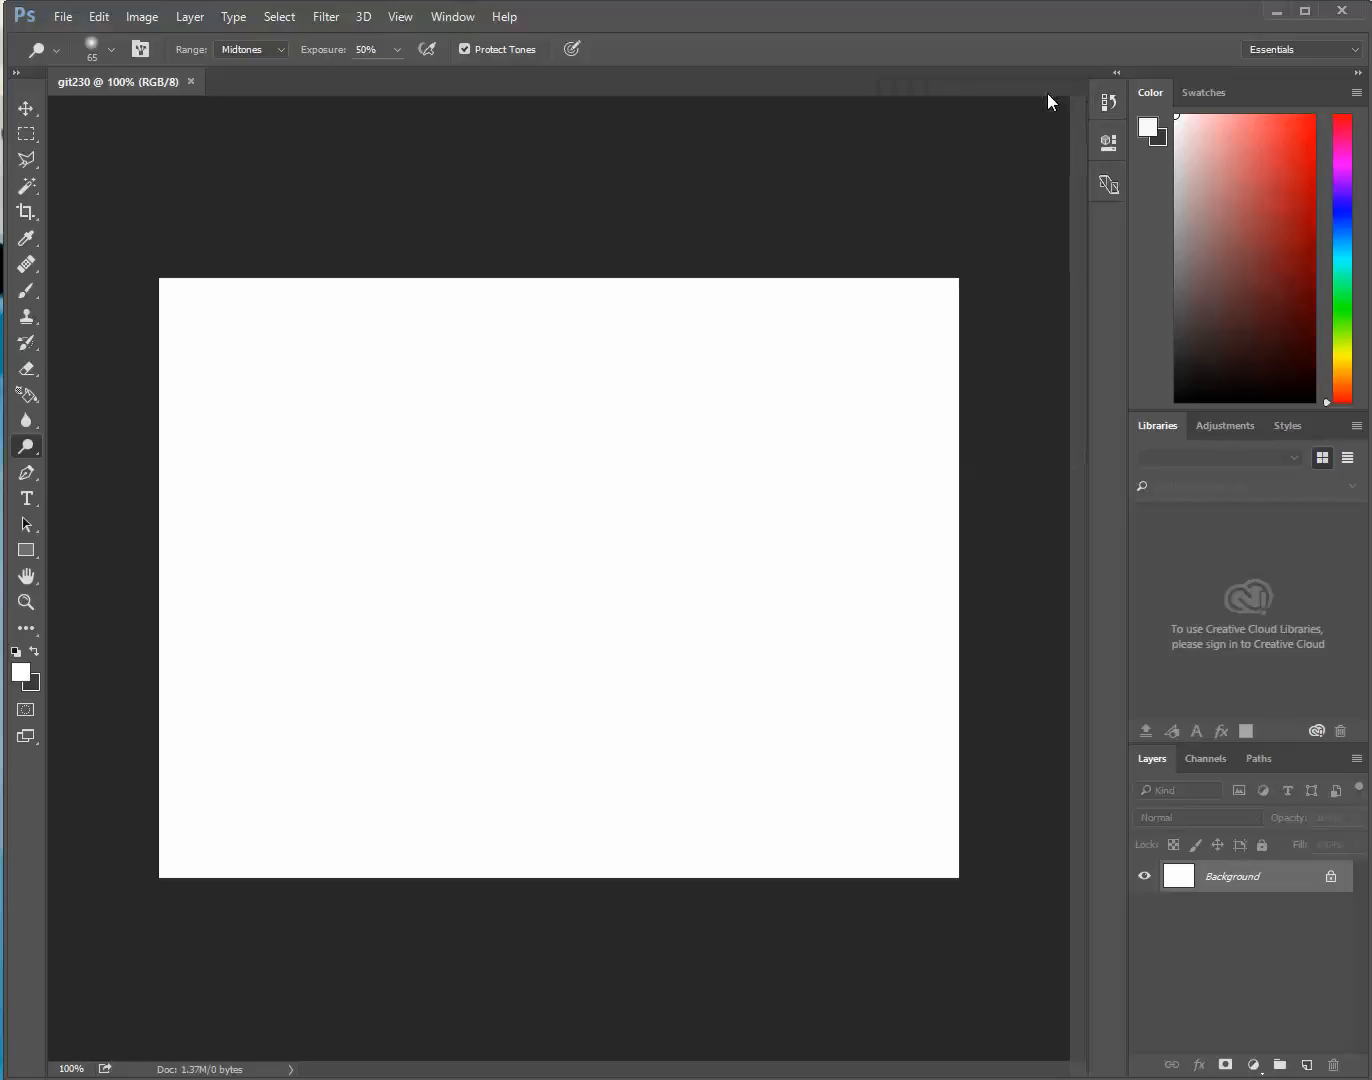
pyautogui.click(1108, 142)
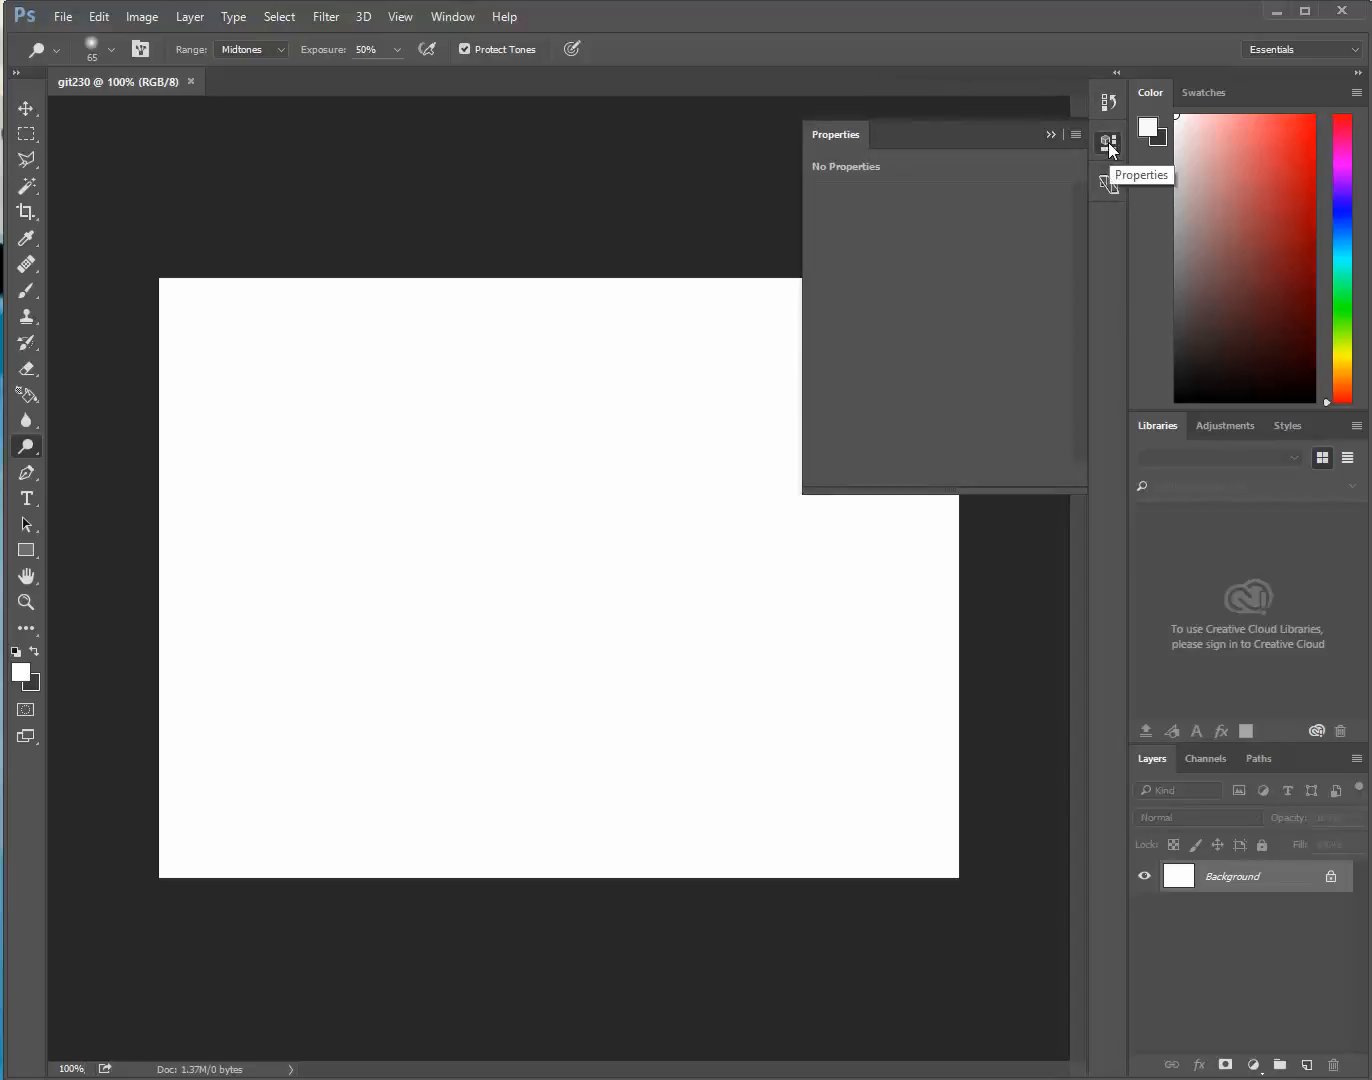
pyautogui.click(1108, 141)
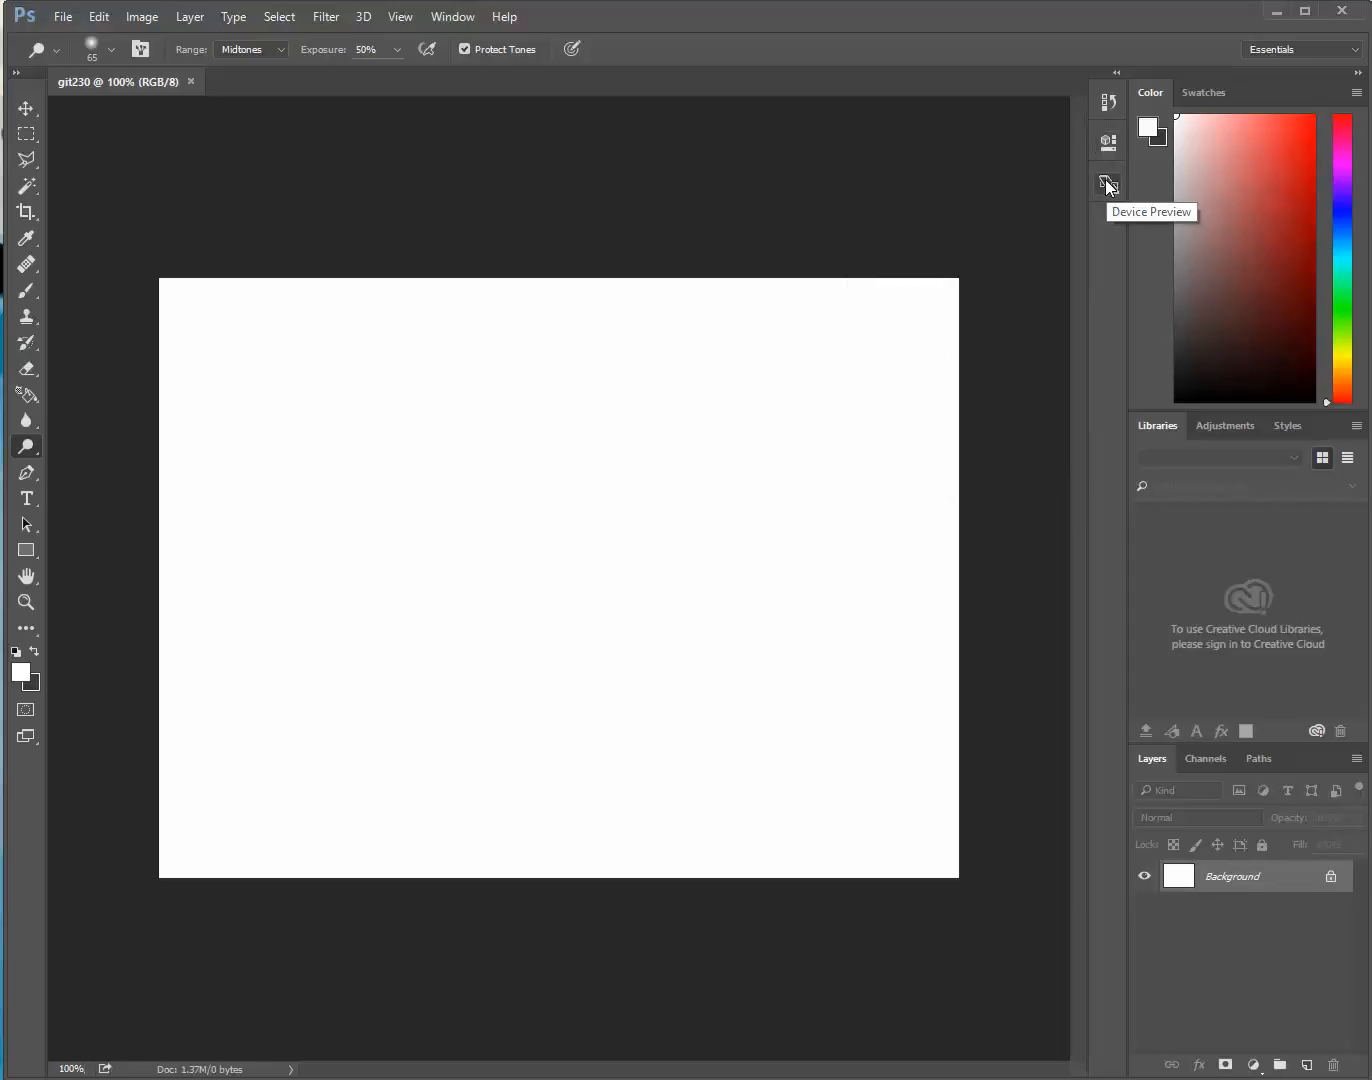
pyautogui.click(1109, 185)
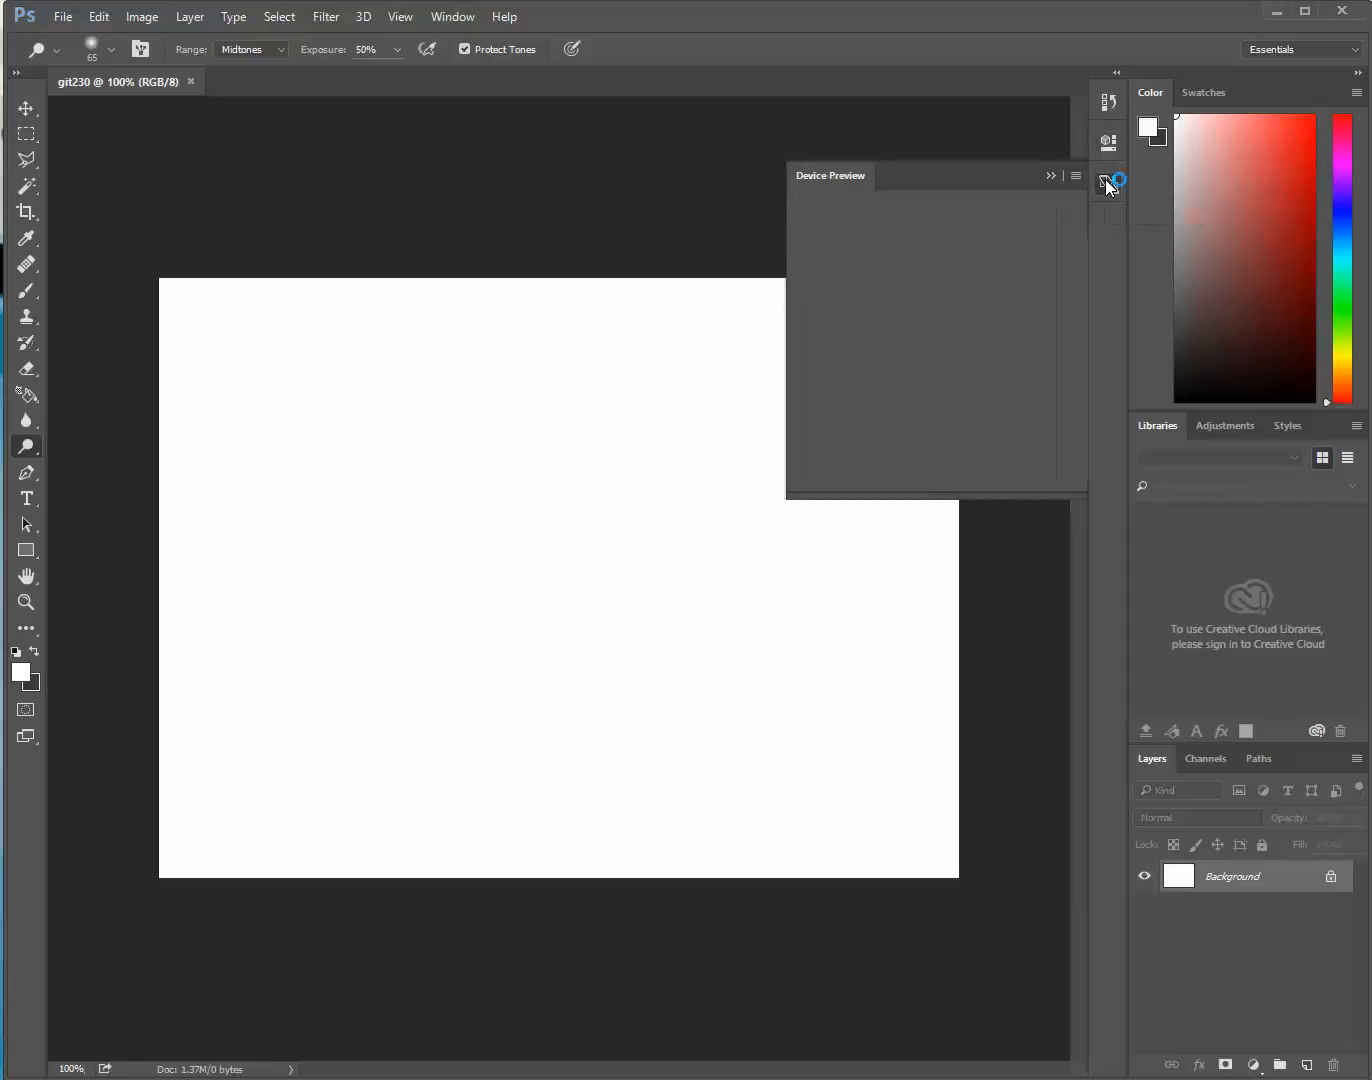
pyautogui.click(1050, 177)
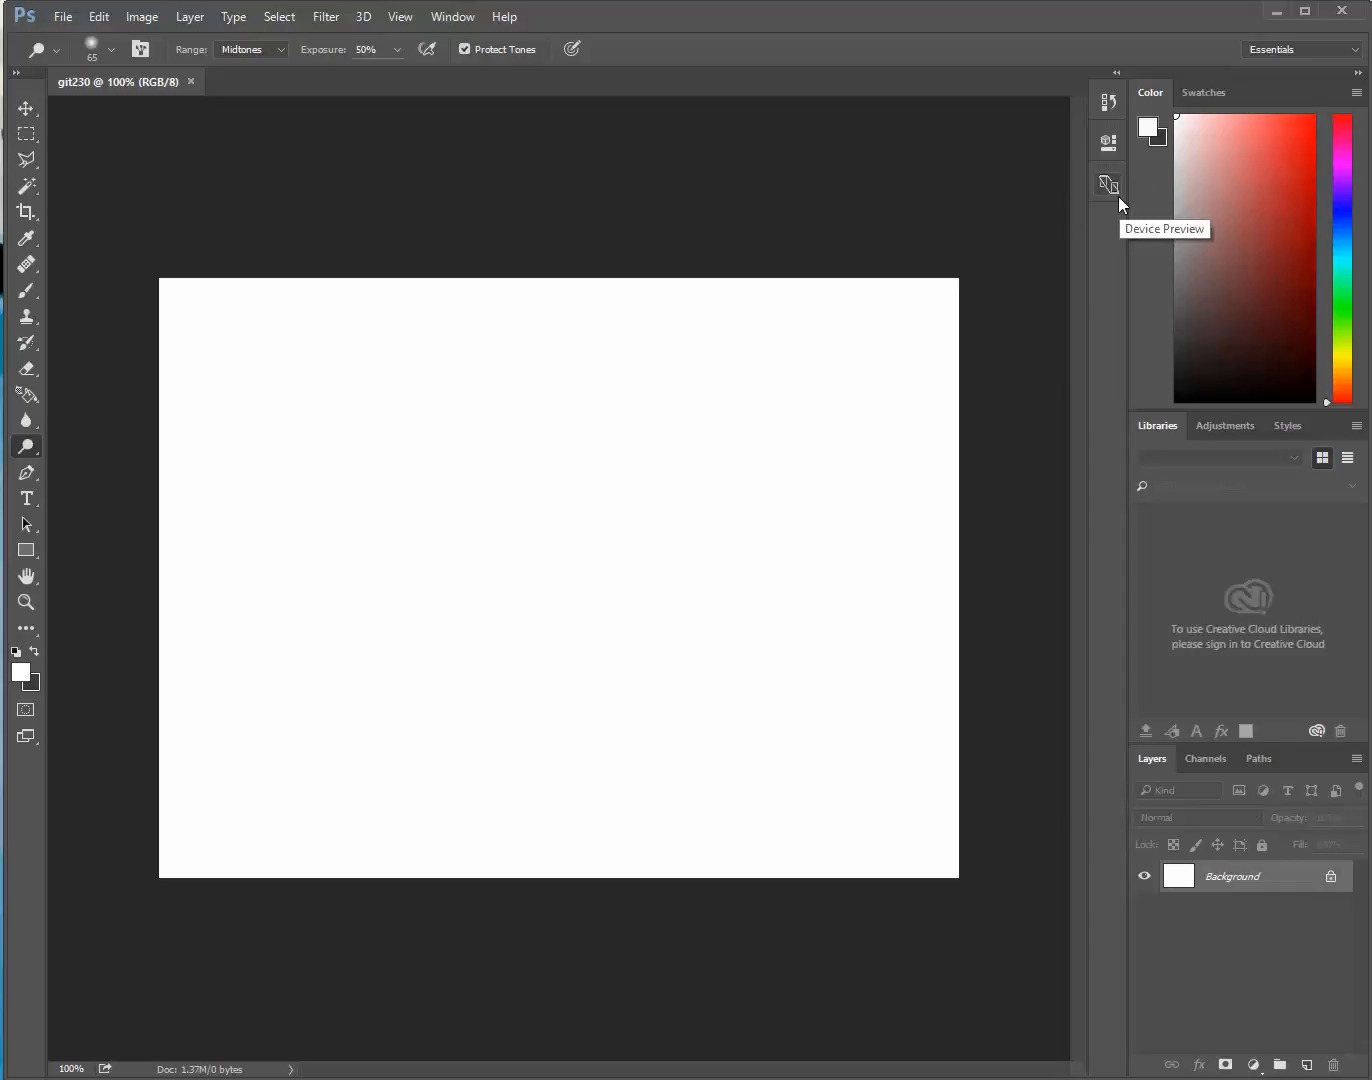
# Choose a red foreground color and paint a zigzag Brush stroke down the canvas
pyautogui.moveTo(1287, 153); pyautogui.dragTo(1290, 181)
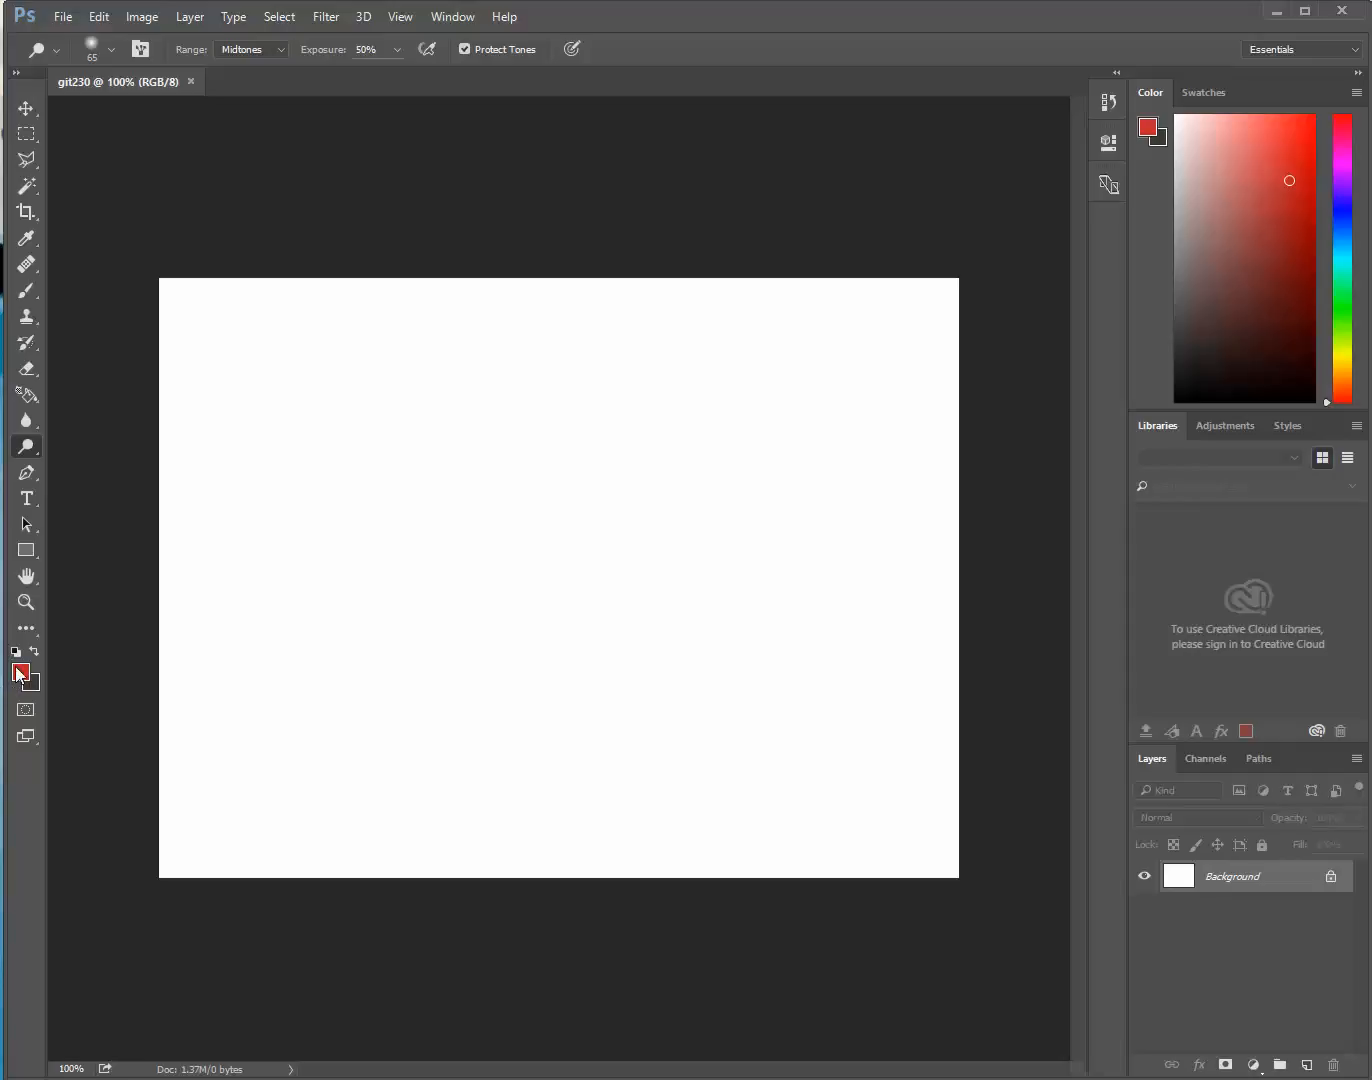
pyautogui.click(25, 291)
pyautogui.moveTo(424, 343)
pyautogui.mouseDown()
pyautogui.moveTo(332, 419)
pyautogui.moveTo(437, 451)
pyautogui.moveTo(507, 606)
pyautogui.moveTo(521, 736)
pyautogui.mouseUp()
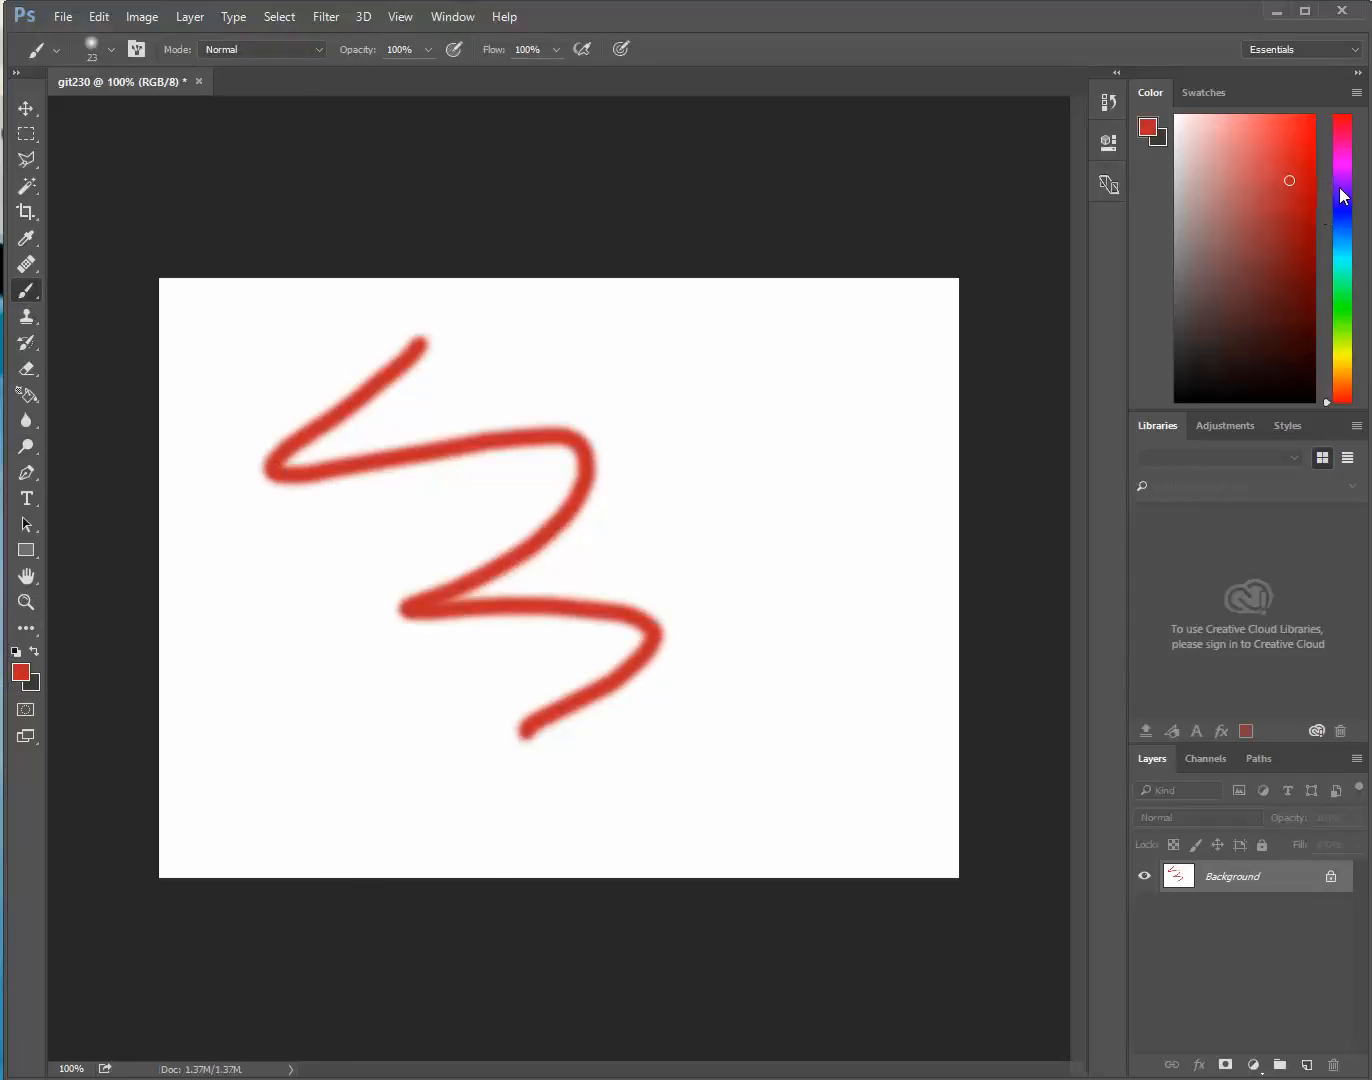
# Change the foreground color to light blue and paint a second zigzag stroke across the red one
pyautogui.click(1340, 217)
pyautogui.click(1260, 119)
pyautogui.moveTo(570, 321)
pyautogui.mouseDown()
pyautogui.moveTo(545, 521)
pyautogui.moveTo(649, 773)
pyautogui.mouseUp()
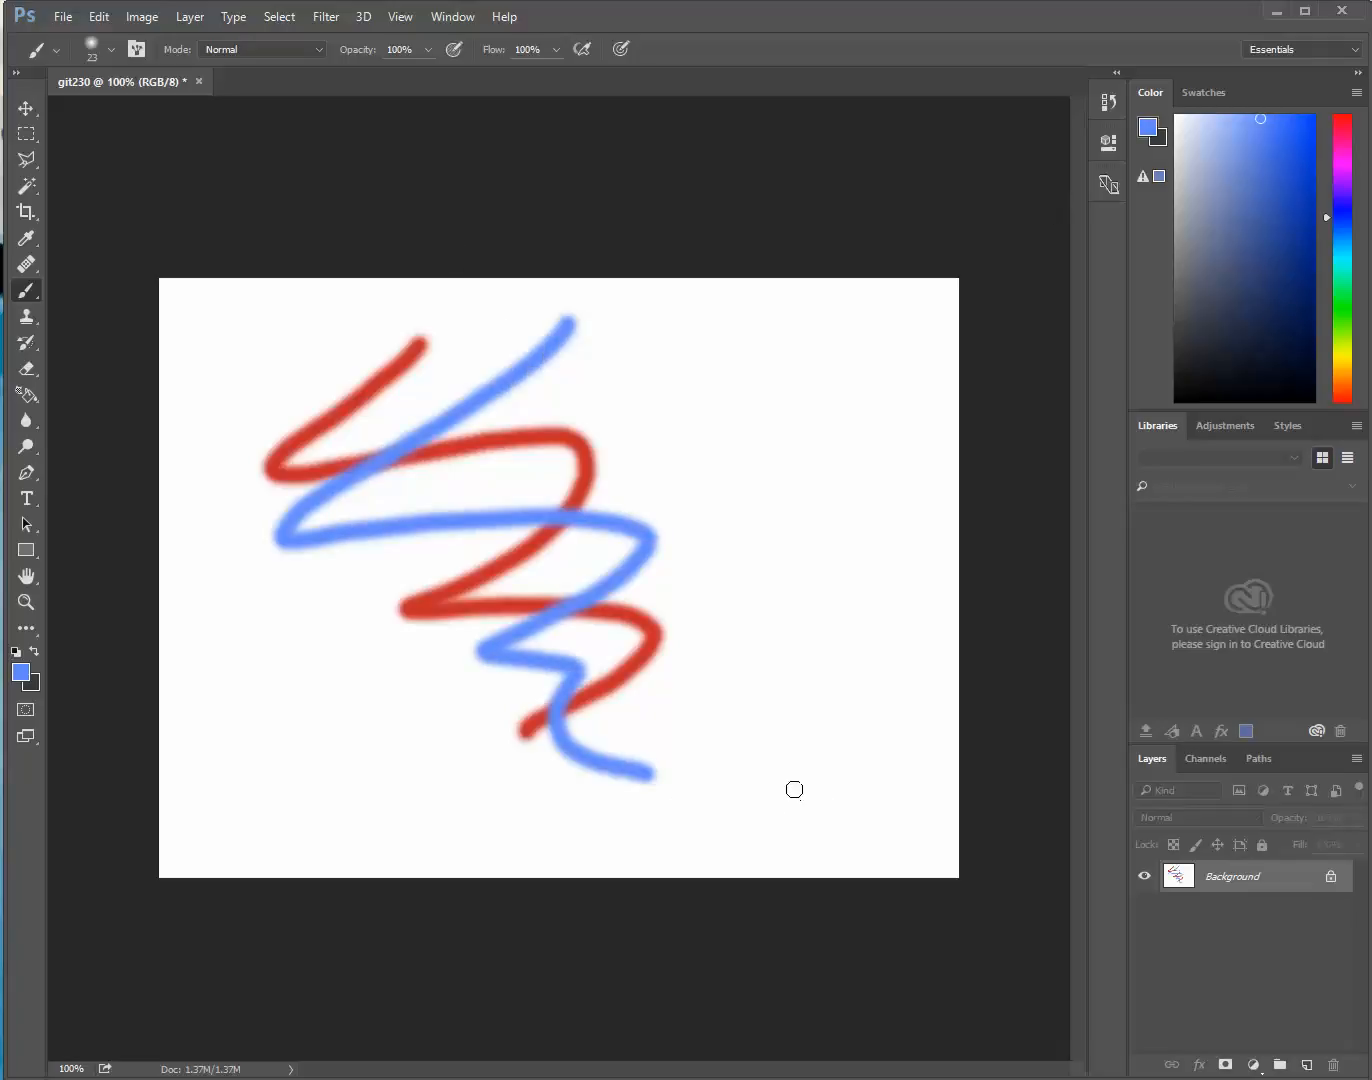
# Choose the cyan swatch as foreground color and paint a third zigzag stroke beside the blue one
pyautogui.moveTo(1330, 217)
pyautogui.mouseDown()
pyautogui.moveTo(1326, 360)
pyautogui.moveTo(1351, 212)
pyautogui.mouseUp()
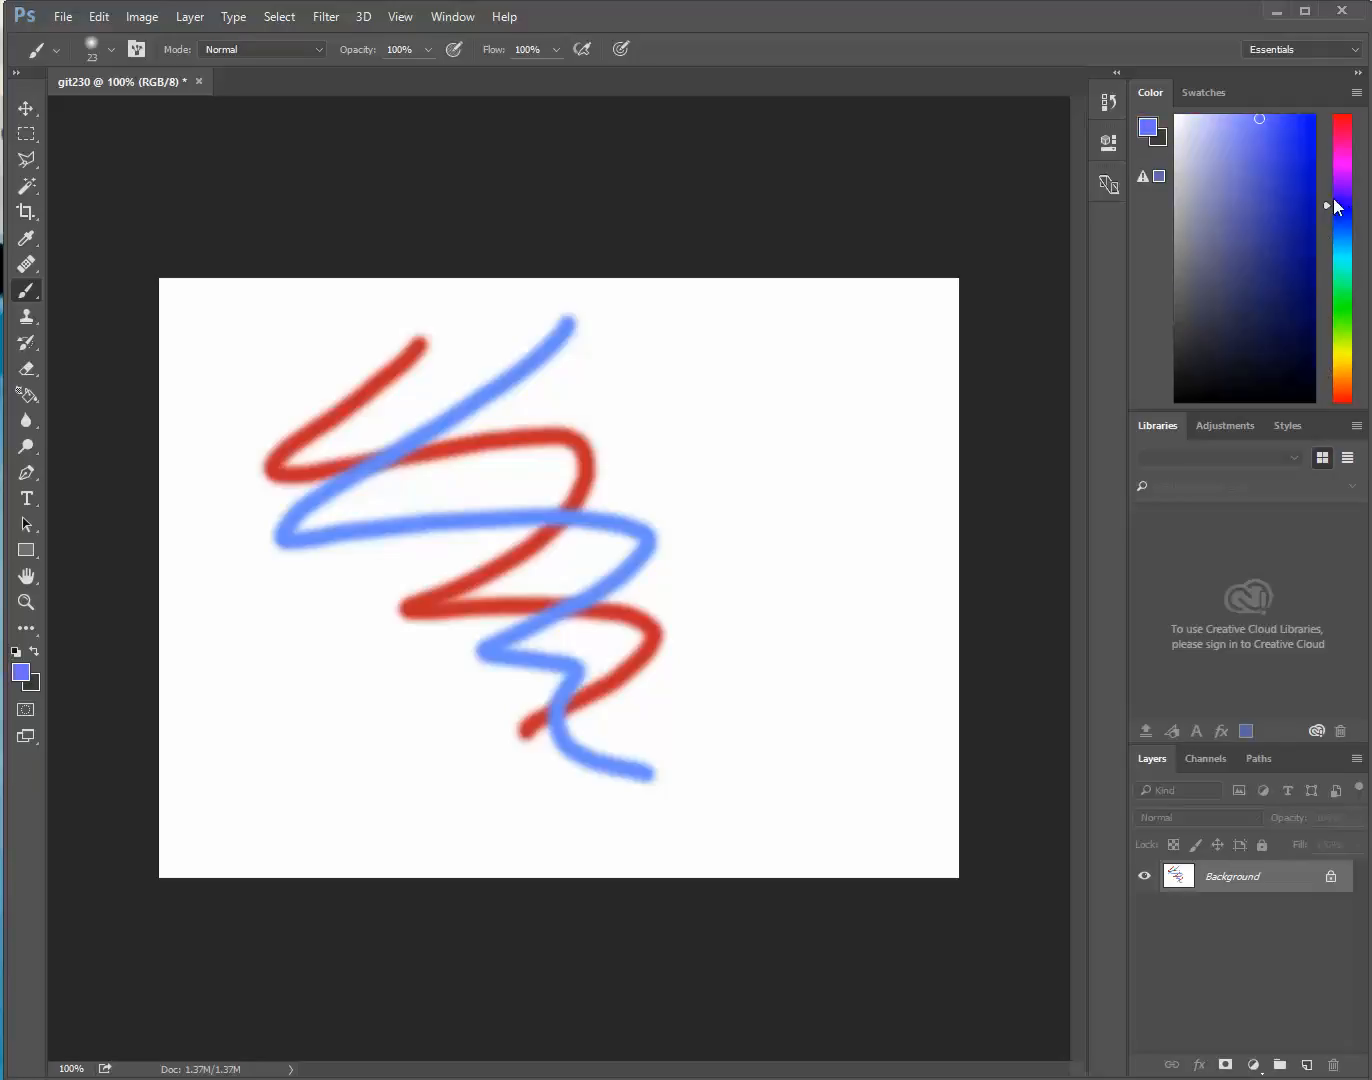
pyautogui.click(1216, 102)
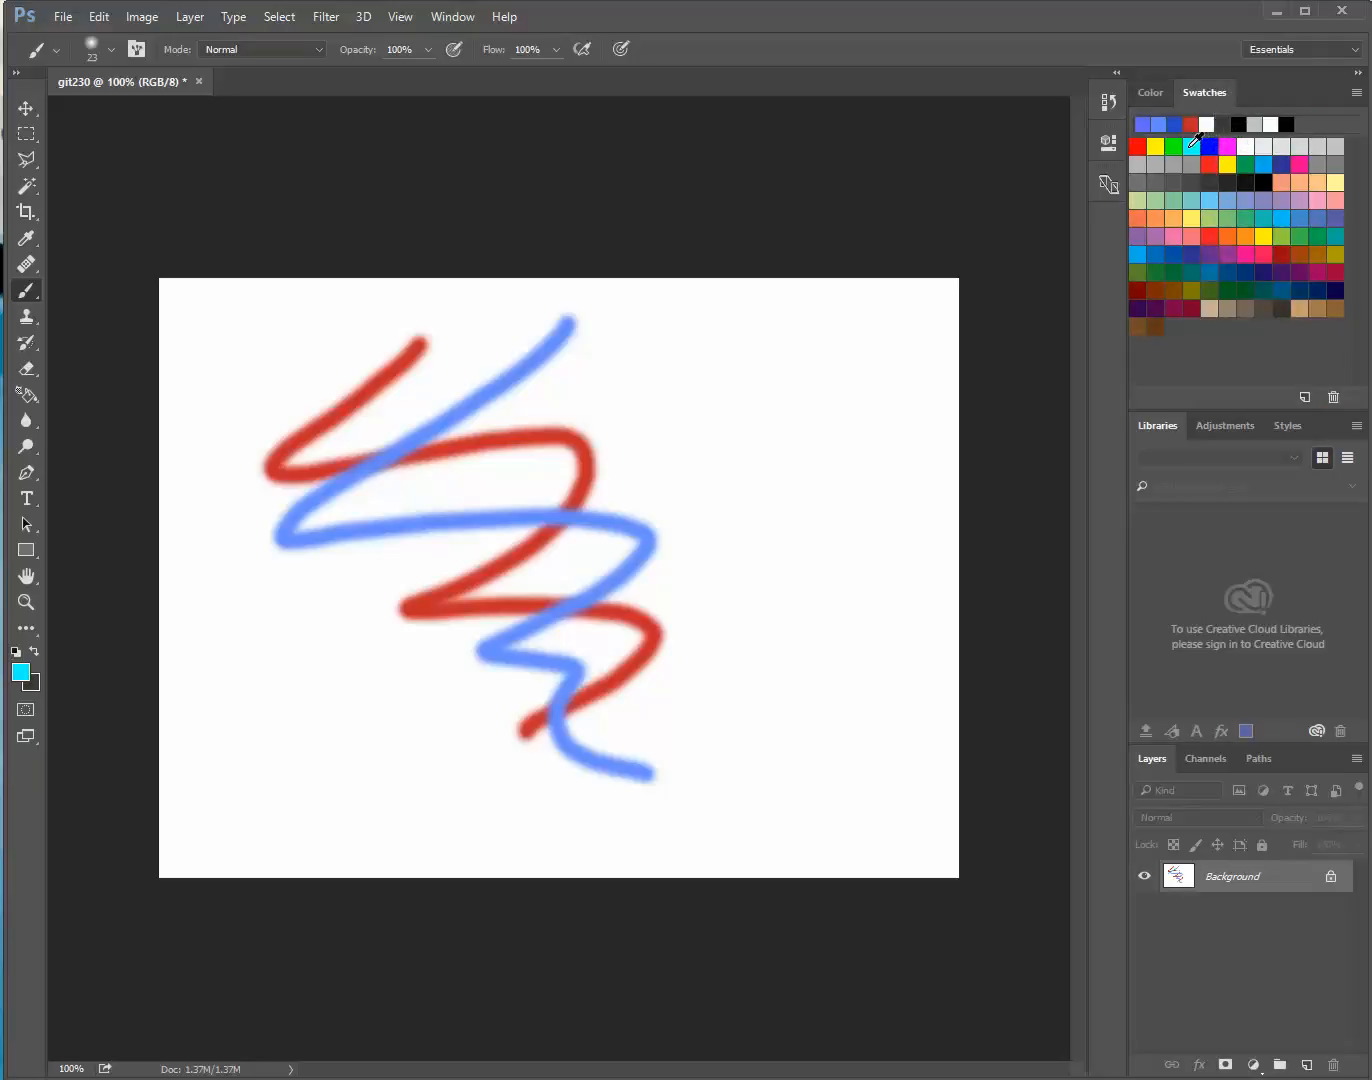
pyautogui.click(1191, 145)
pyautogui.moveTo(668, 364)
pyautogui.mouseDown()
pyautogui.moveTo(465, 471)
pyautogui.moveTo(629, 623)
pyautogui.moveTo(680, 713)
pyautogui.mouseUp()
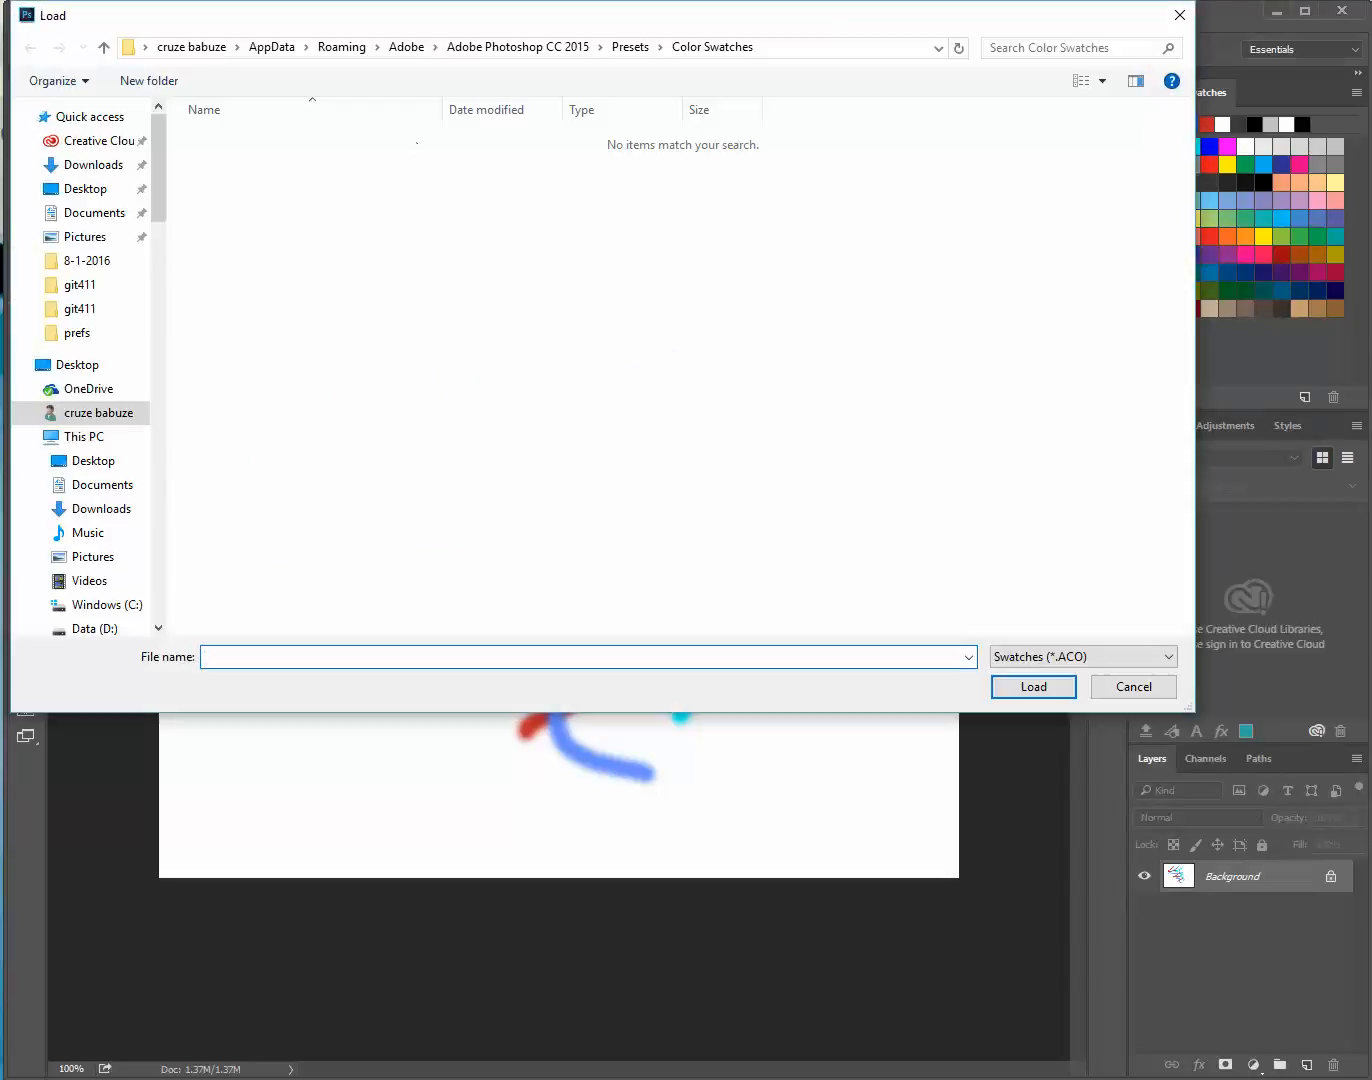
pyautogui.click(1043, 659)
pyautogui.click(1040, 686)
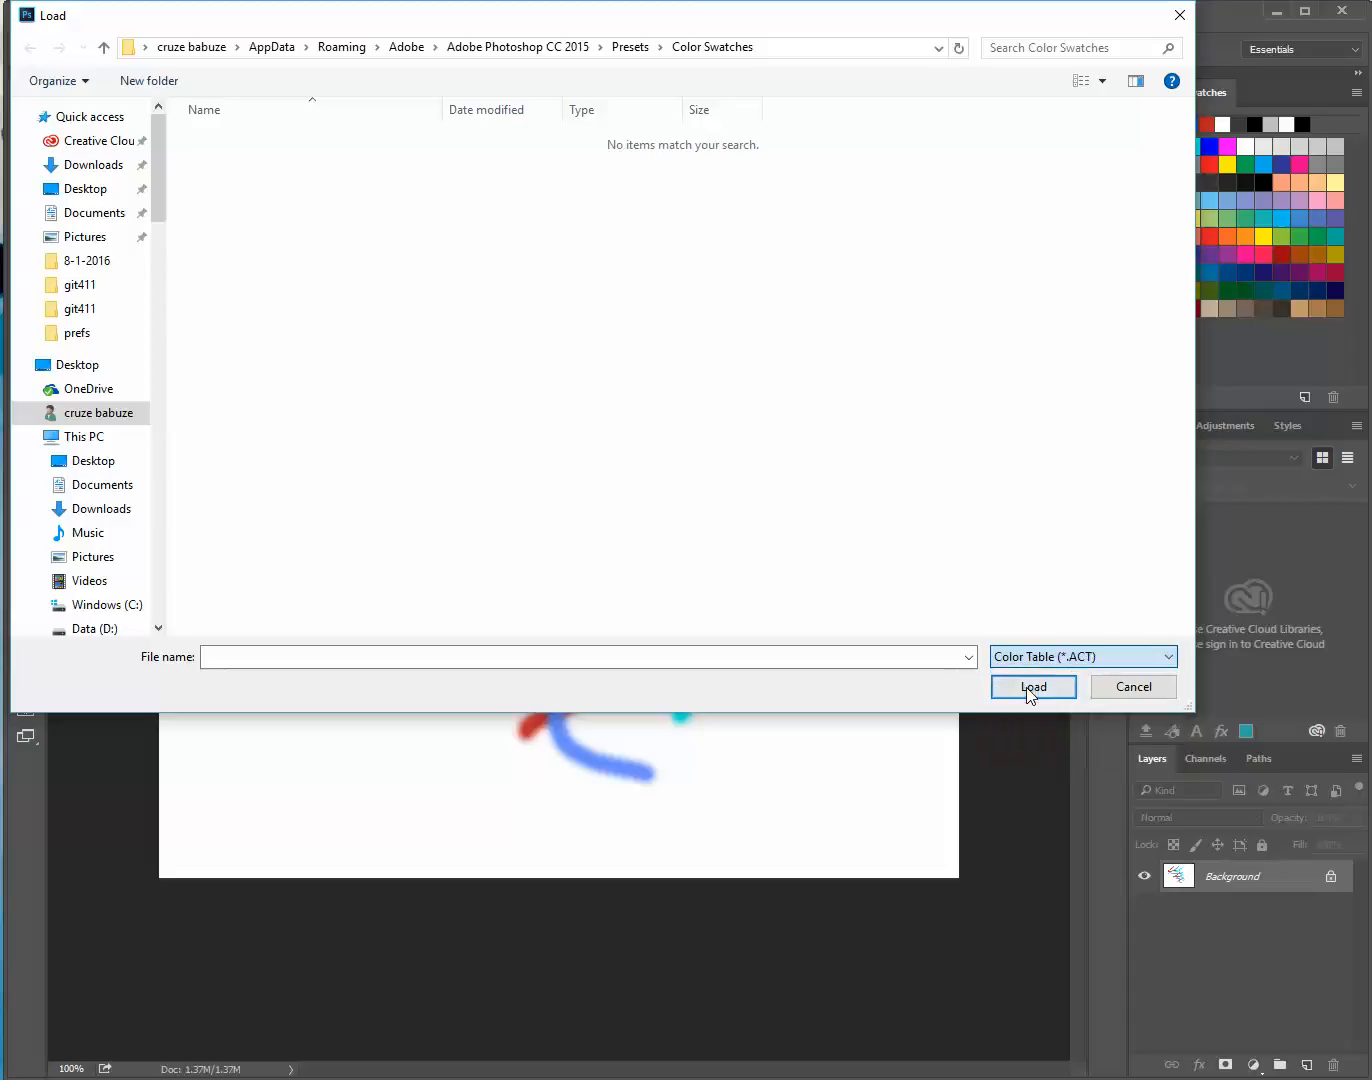
pyautogui.click(1118, 686)
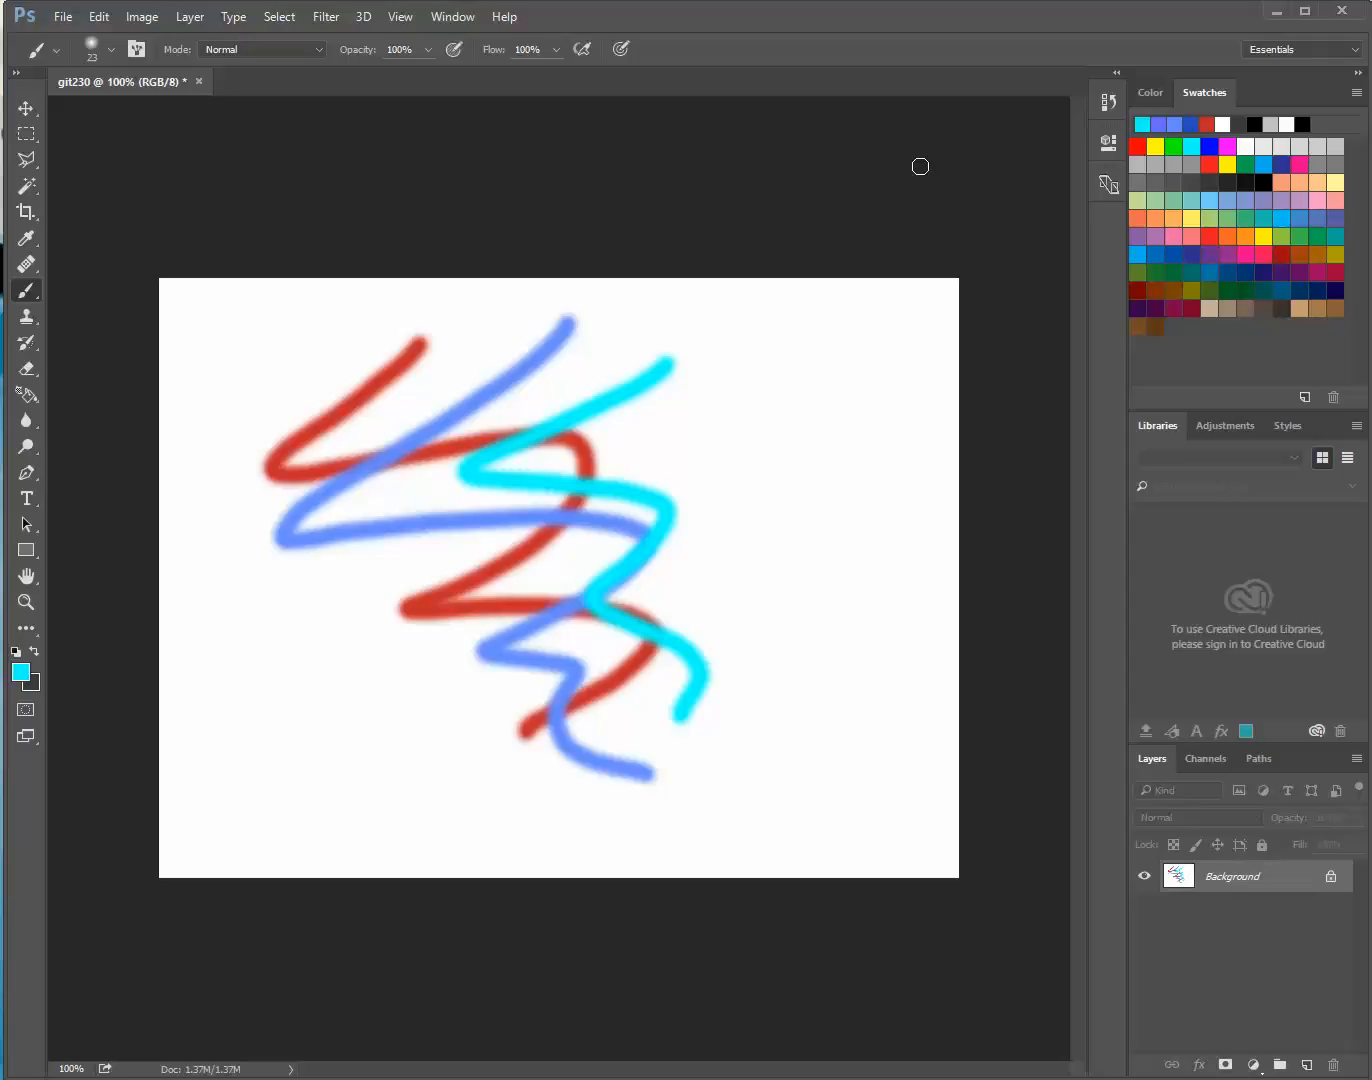
# Return to the color picker display and view the available adjustments and preset styles
pyautogui.click(1153, 92)
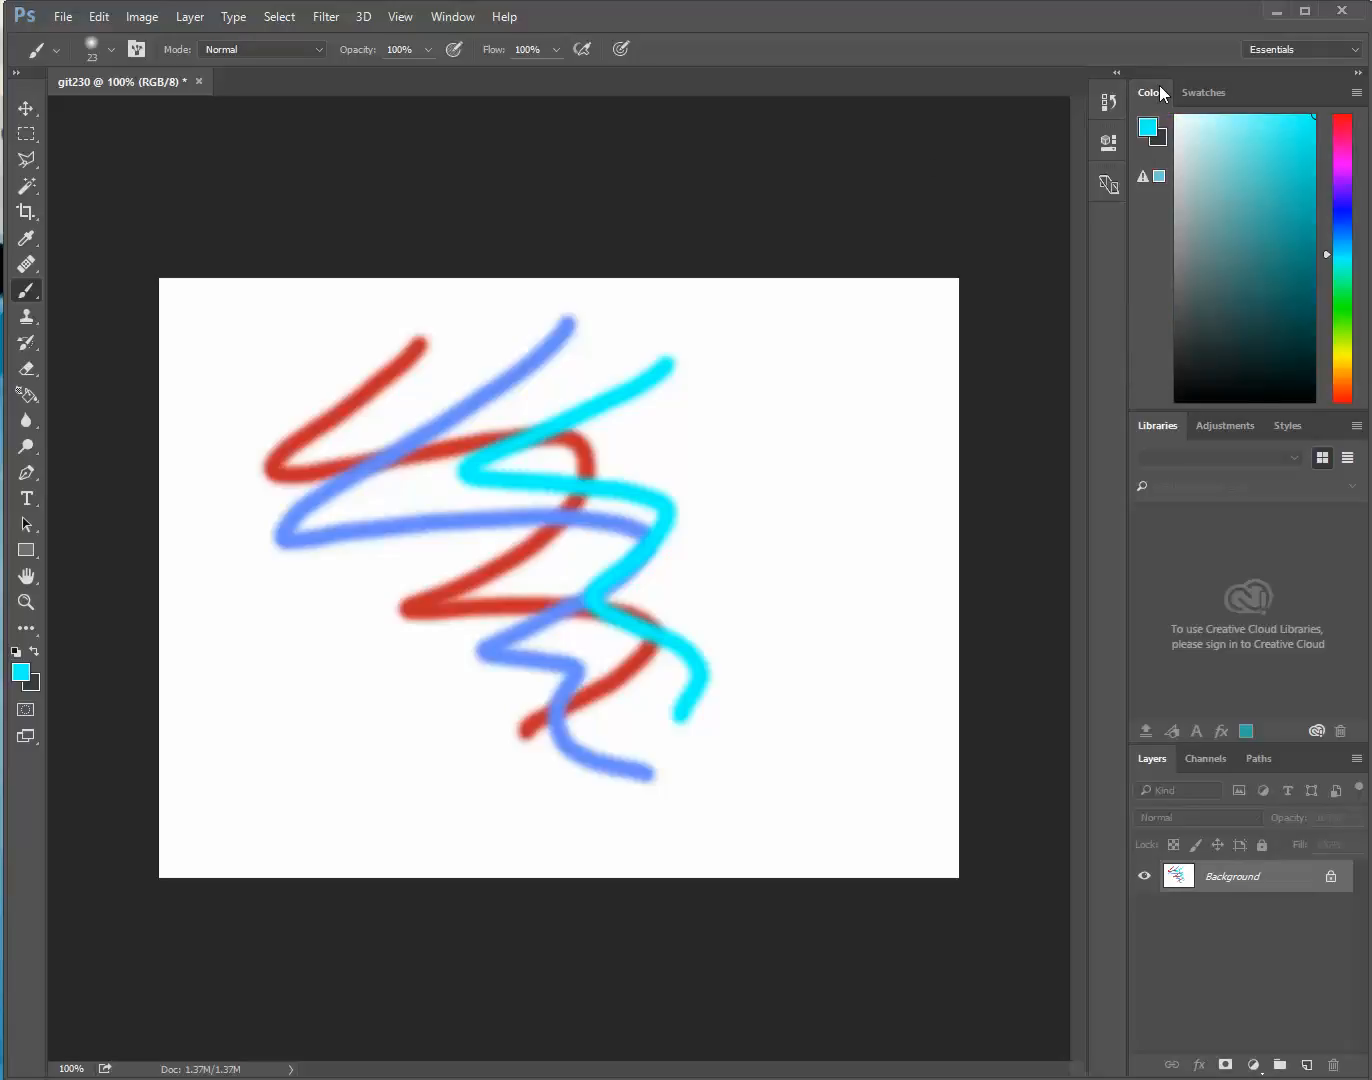
pyautogui.click(1235, 426)
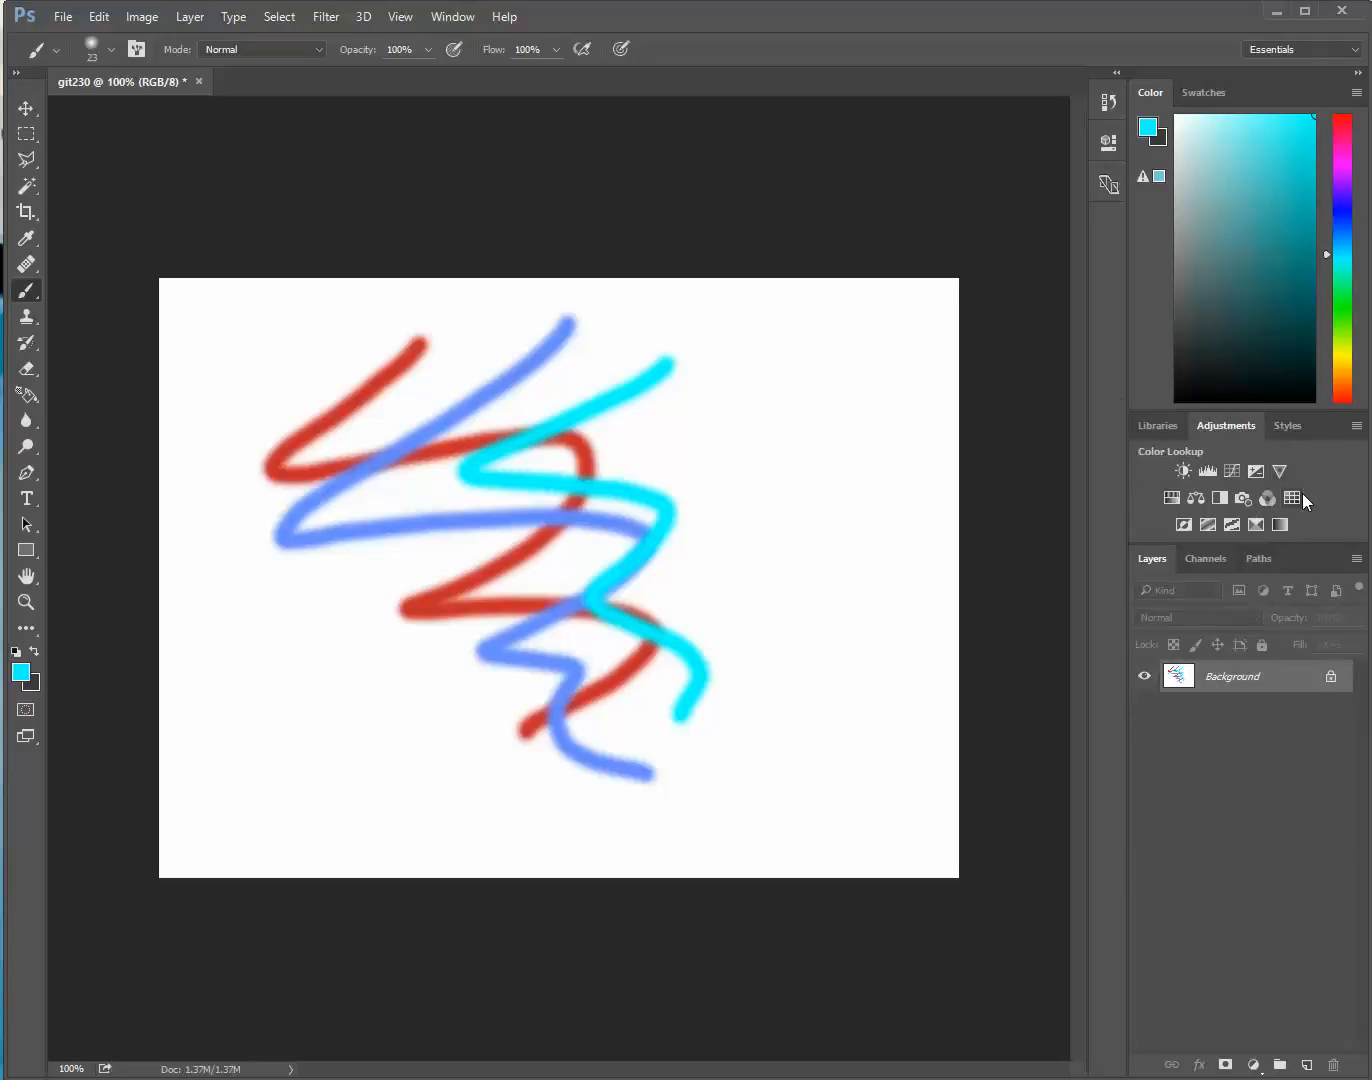
pyautogui.click(1289, 426)
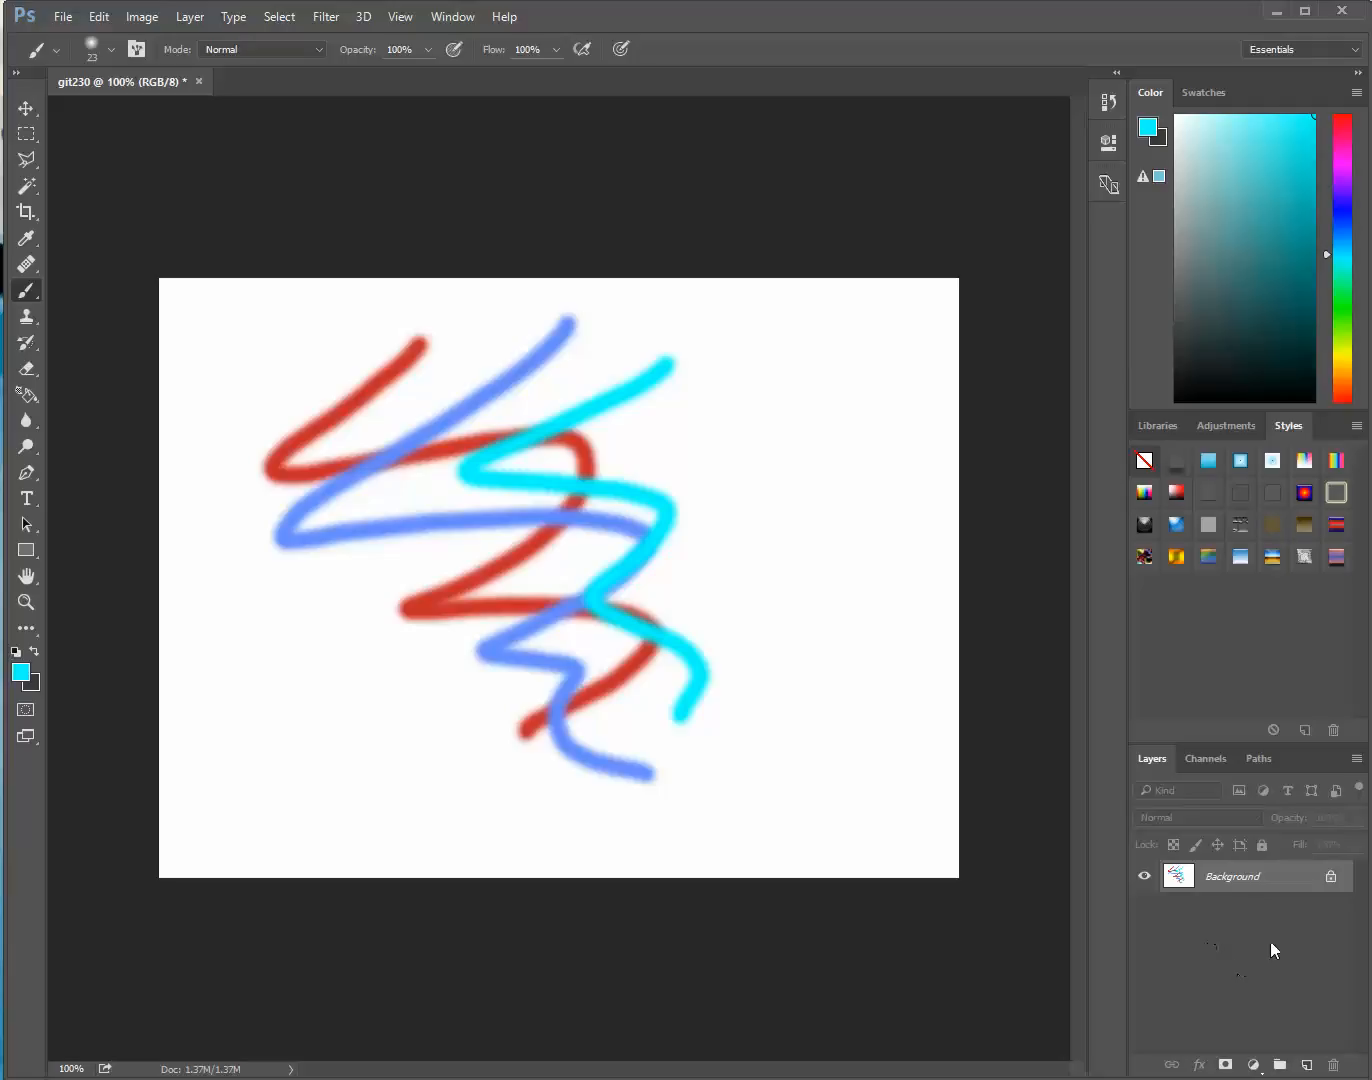
# Examine the color channels by hiding and restoring Red and Green, and view the document's paths before returning to the layers
pyautogui.click(1195, 760)
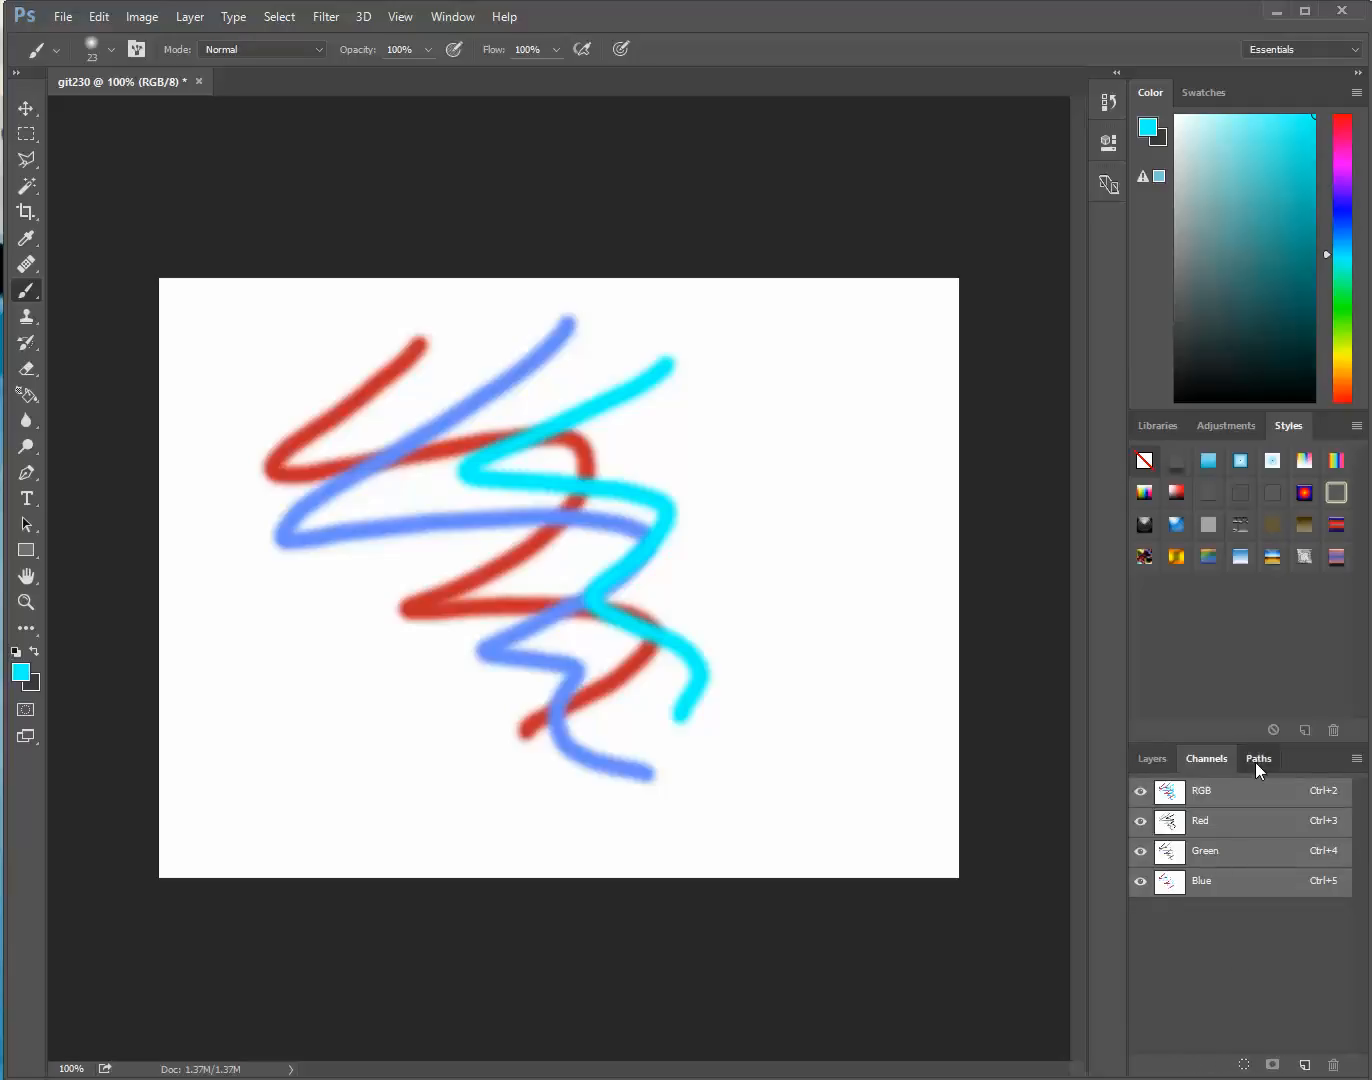
pyautogui.click(1255, 760)
pyautogui.click(1206, 762)
pyautogui.click(1141, 821)
pyautogui.click(1140, 851)
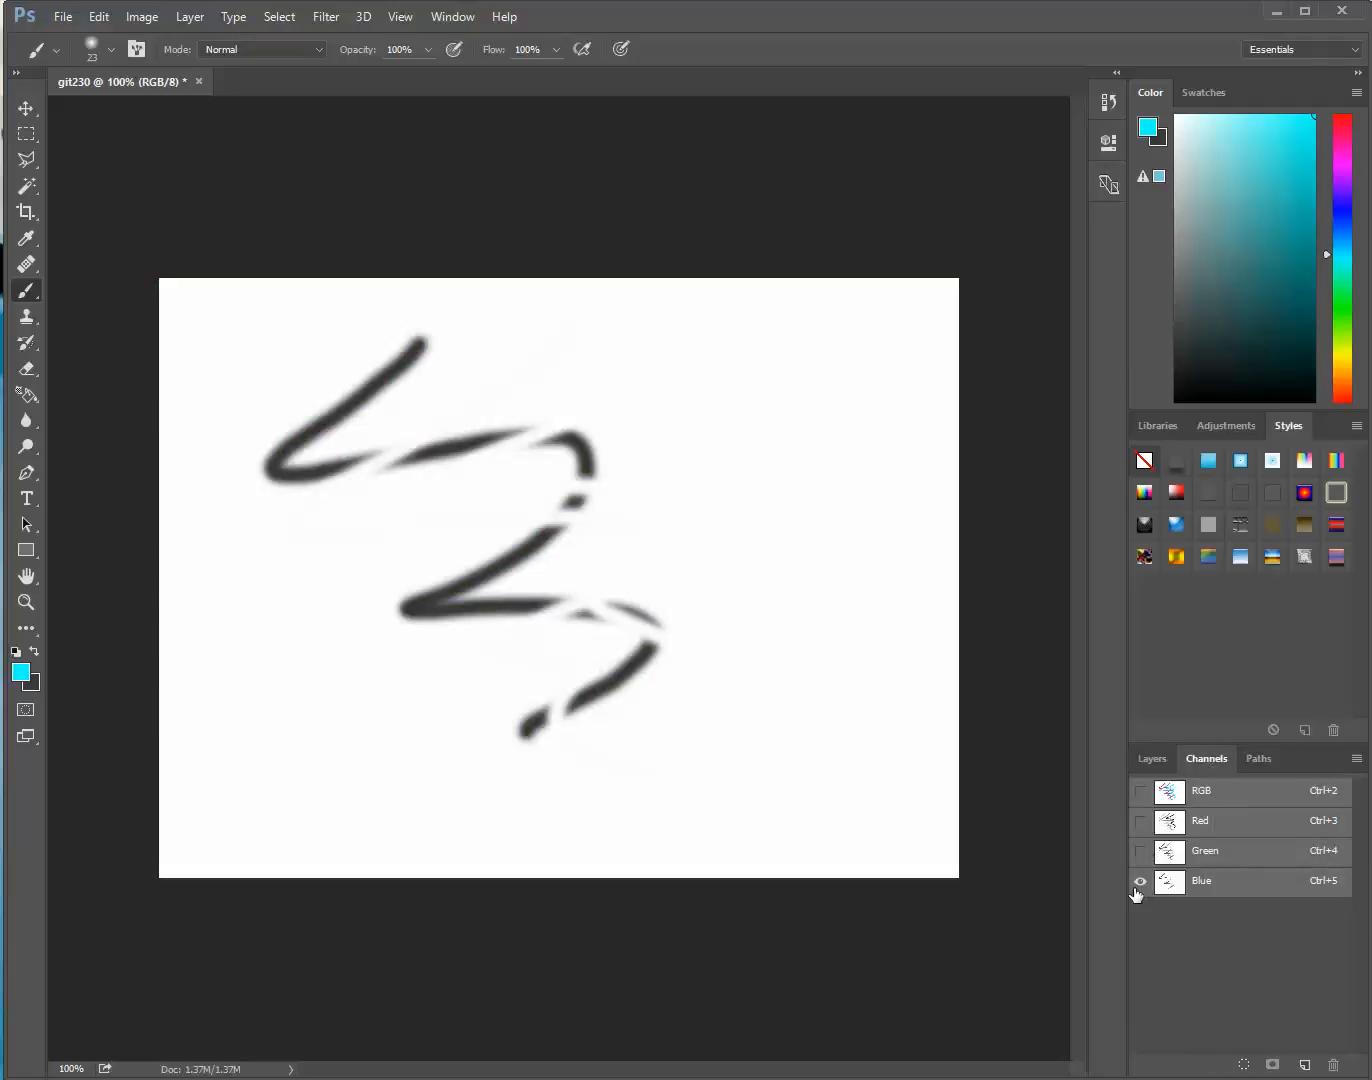
pyautogui.click(1140, 851)
pyautogui.click(1141, 821)
pyautogui.click(1141, 821)
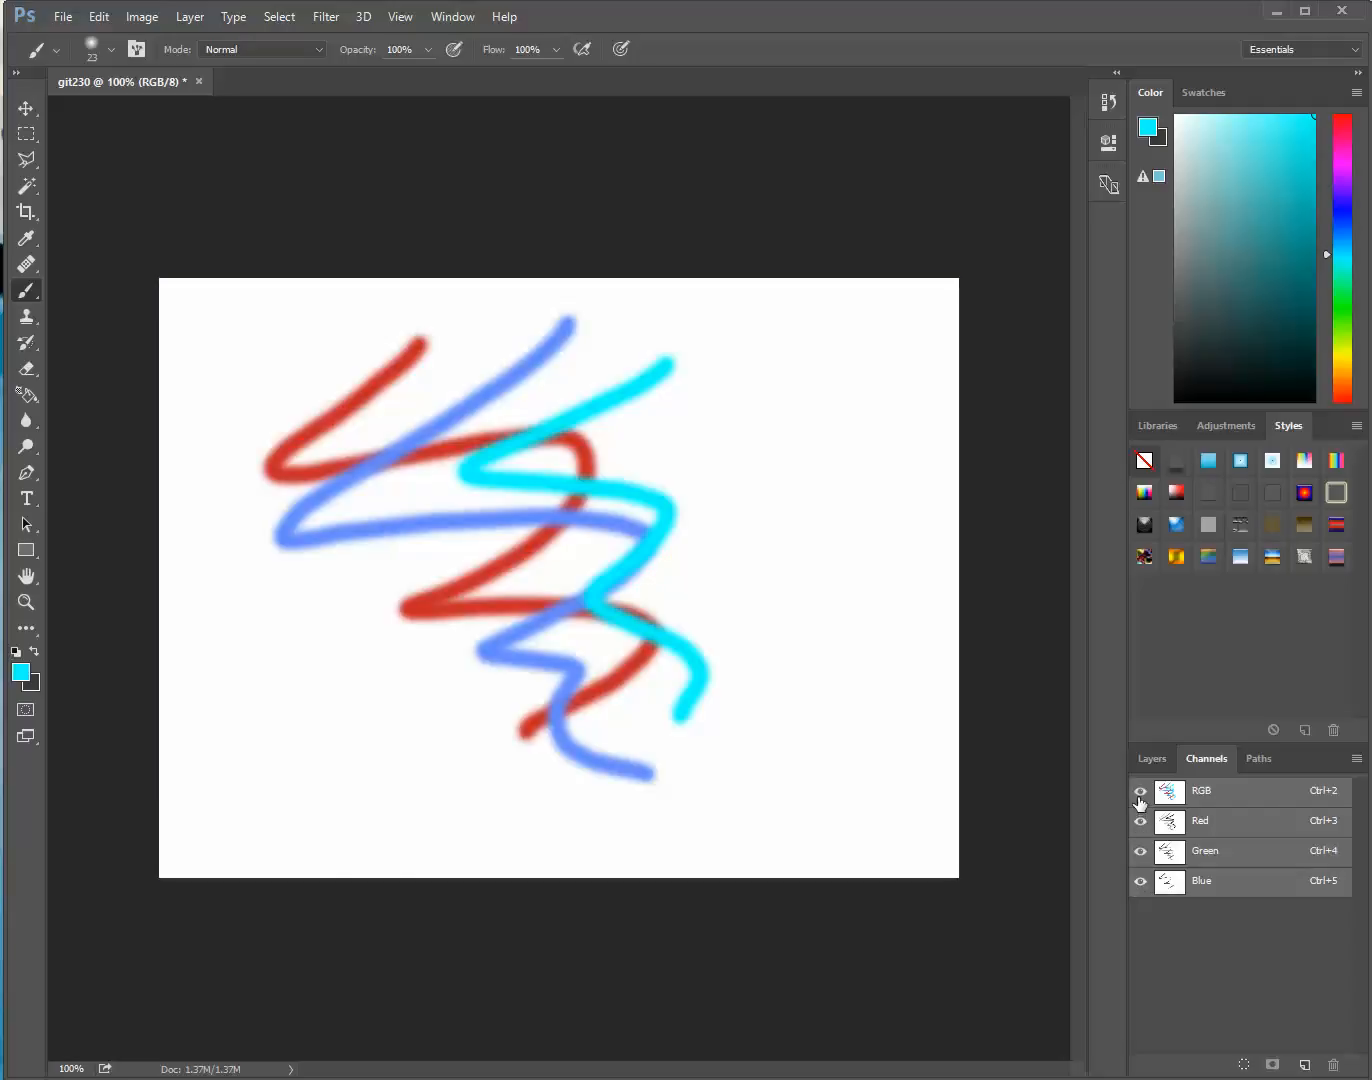
pyautogui.click(1260, 759)
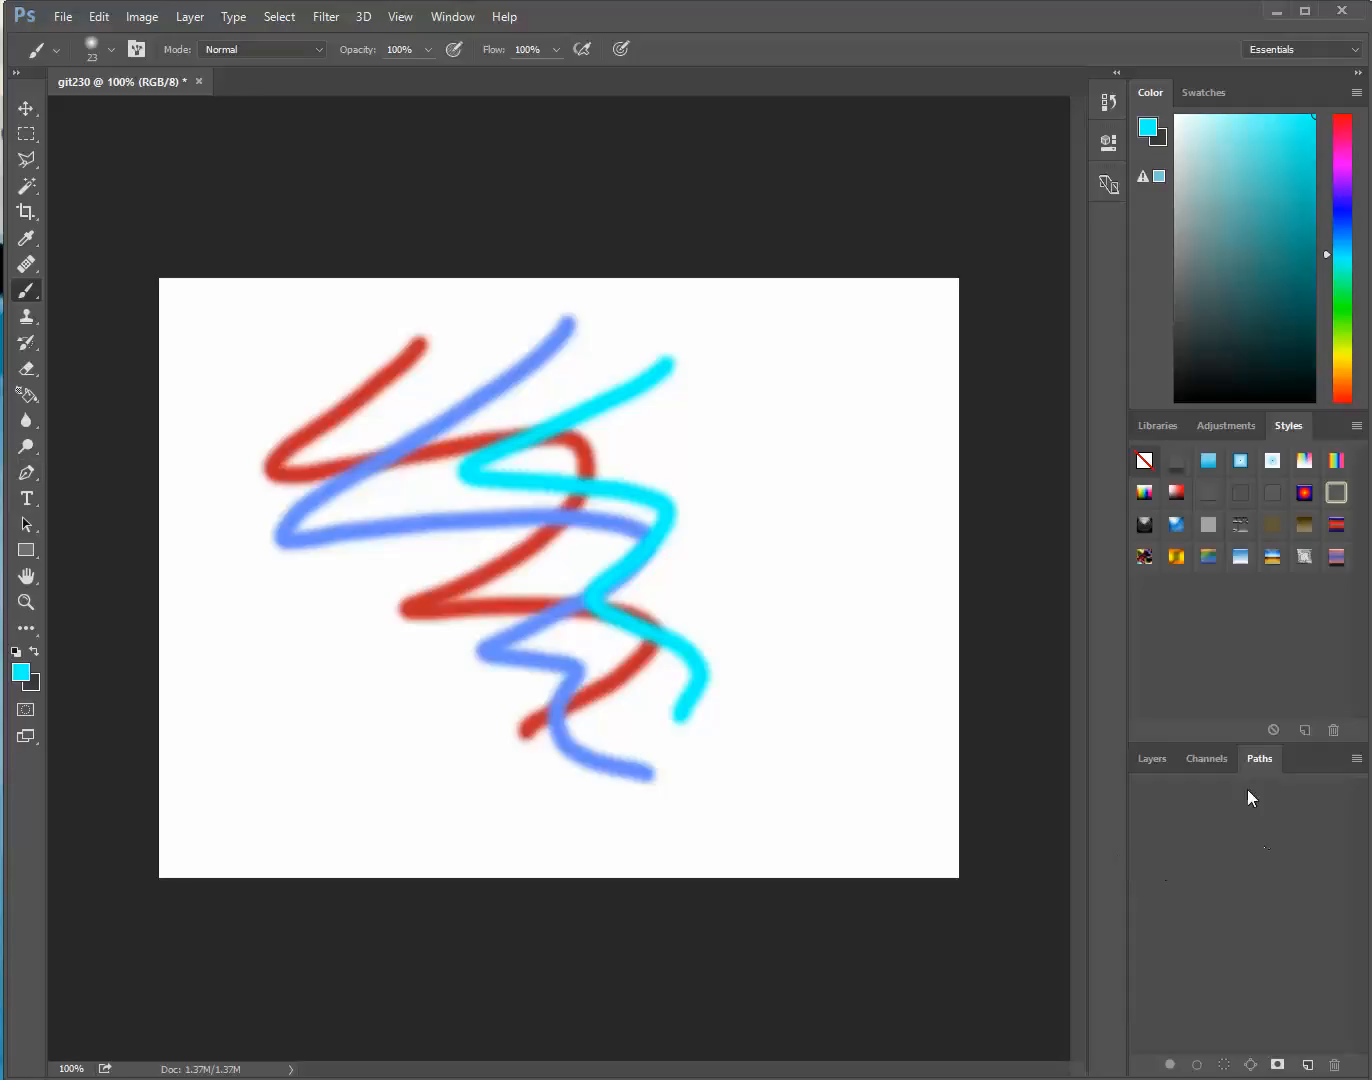
pyautogui.click(1151, 757)
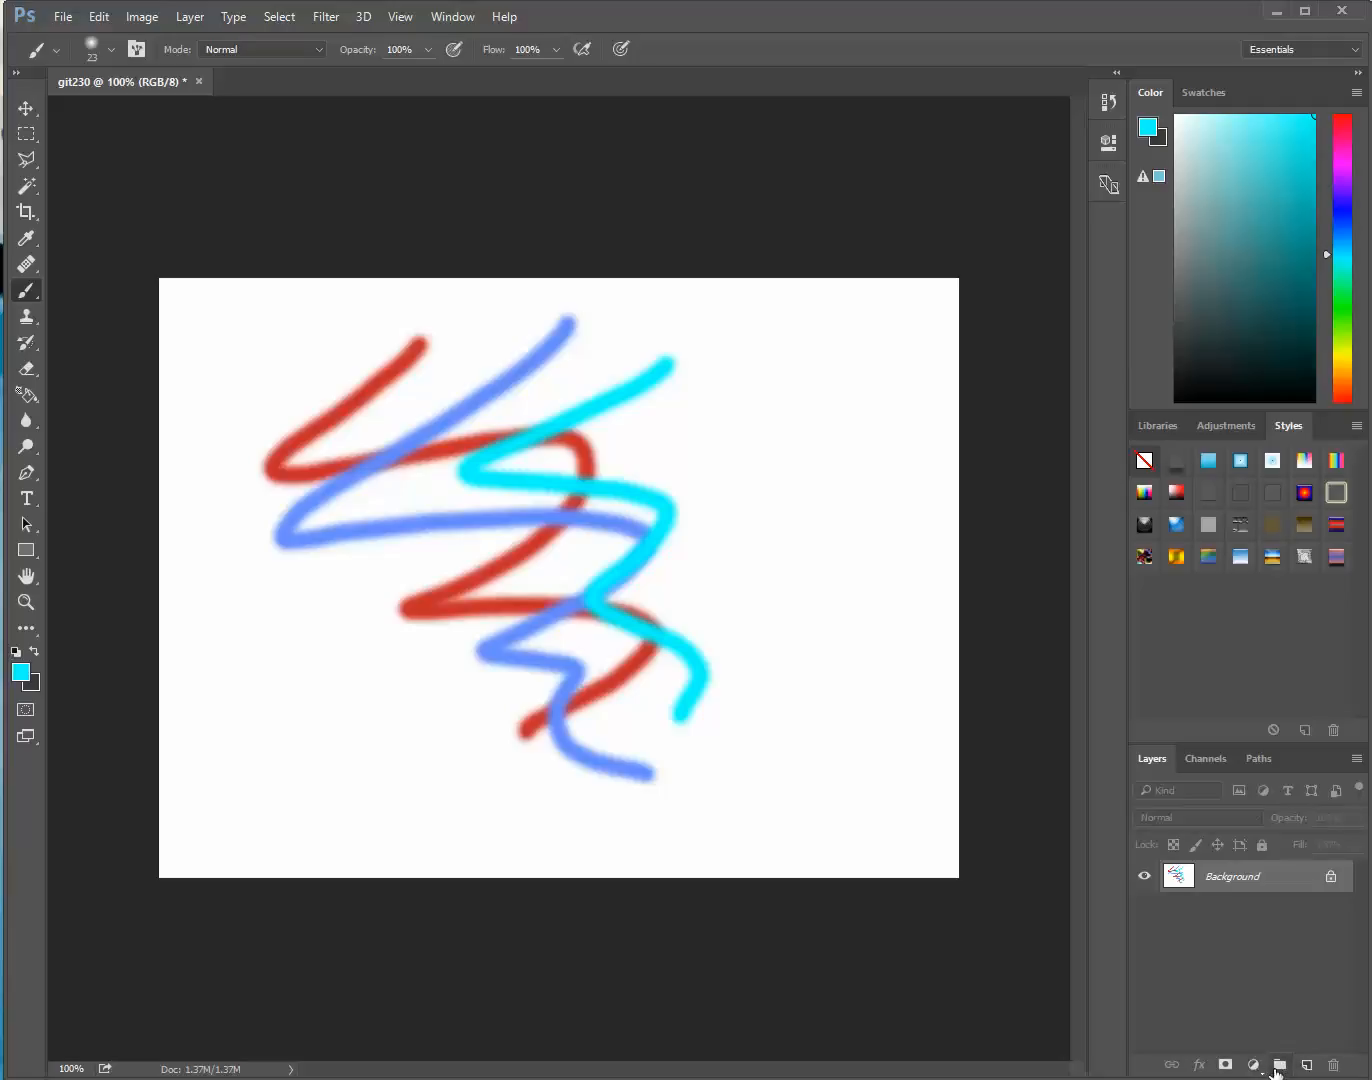
# Replace the Background layer with a new empty layer and paint a closed wavy cyan outline across it
pyautogui.click(1307, 1066)
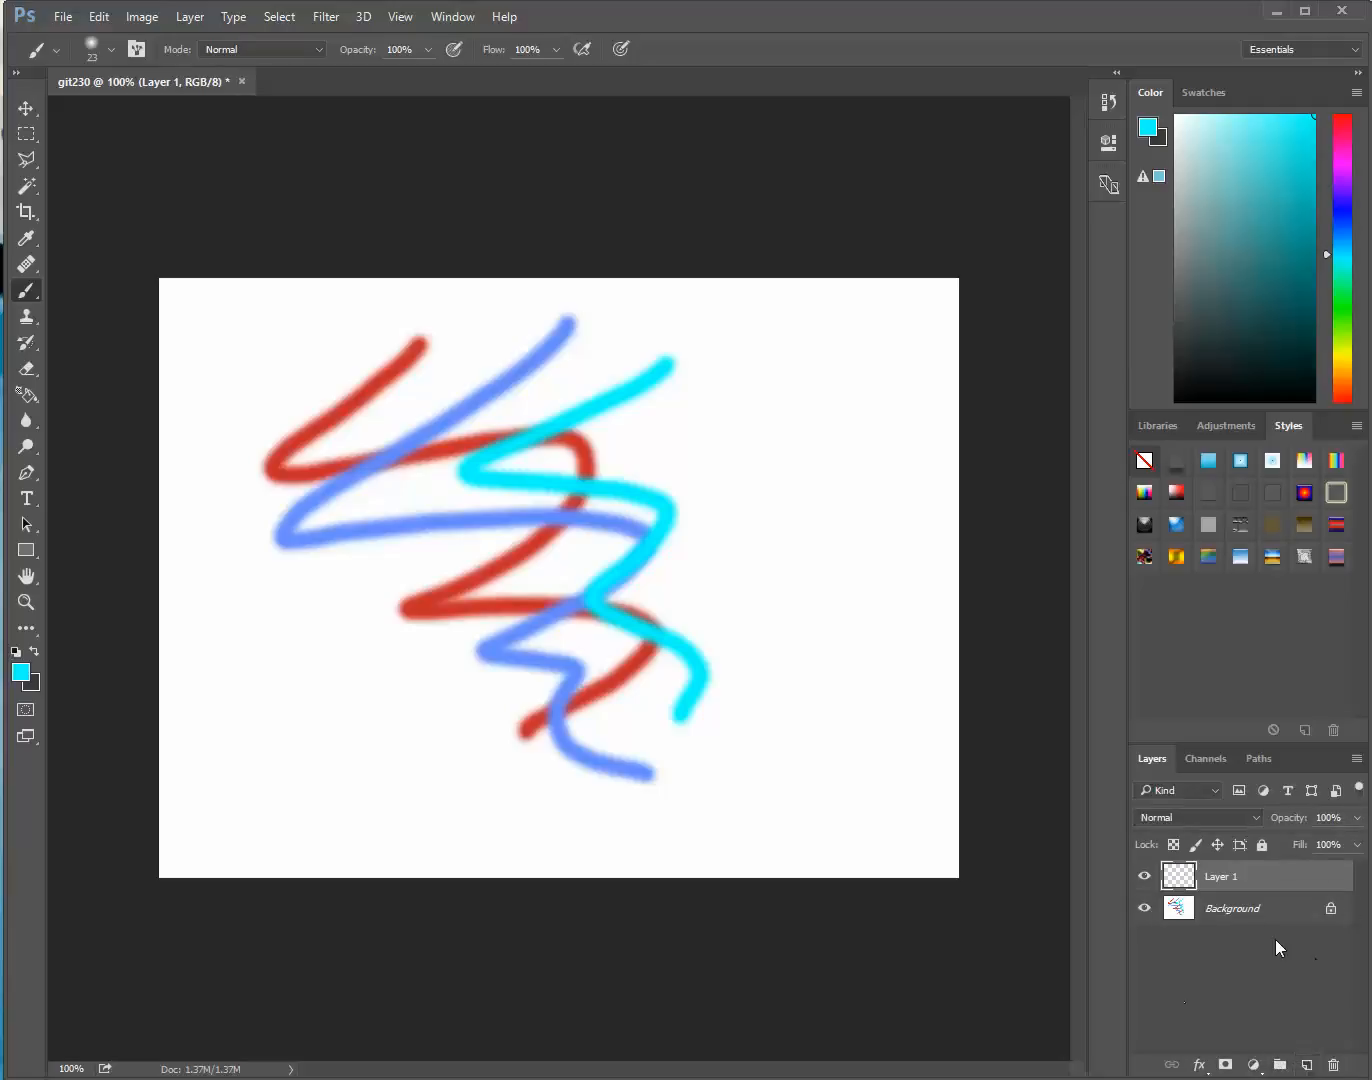
pyautogui.click(1255, 908)
pyautogui.click(1337, 1067)
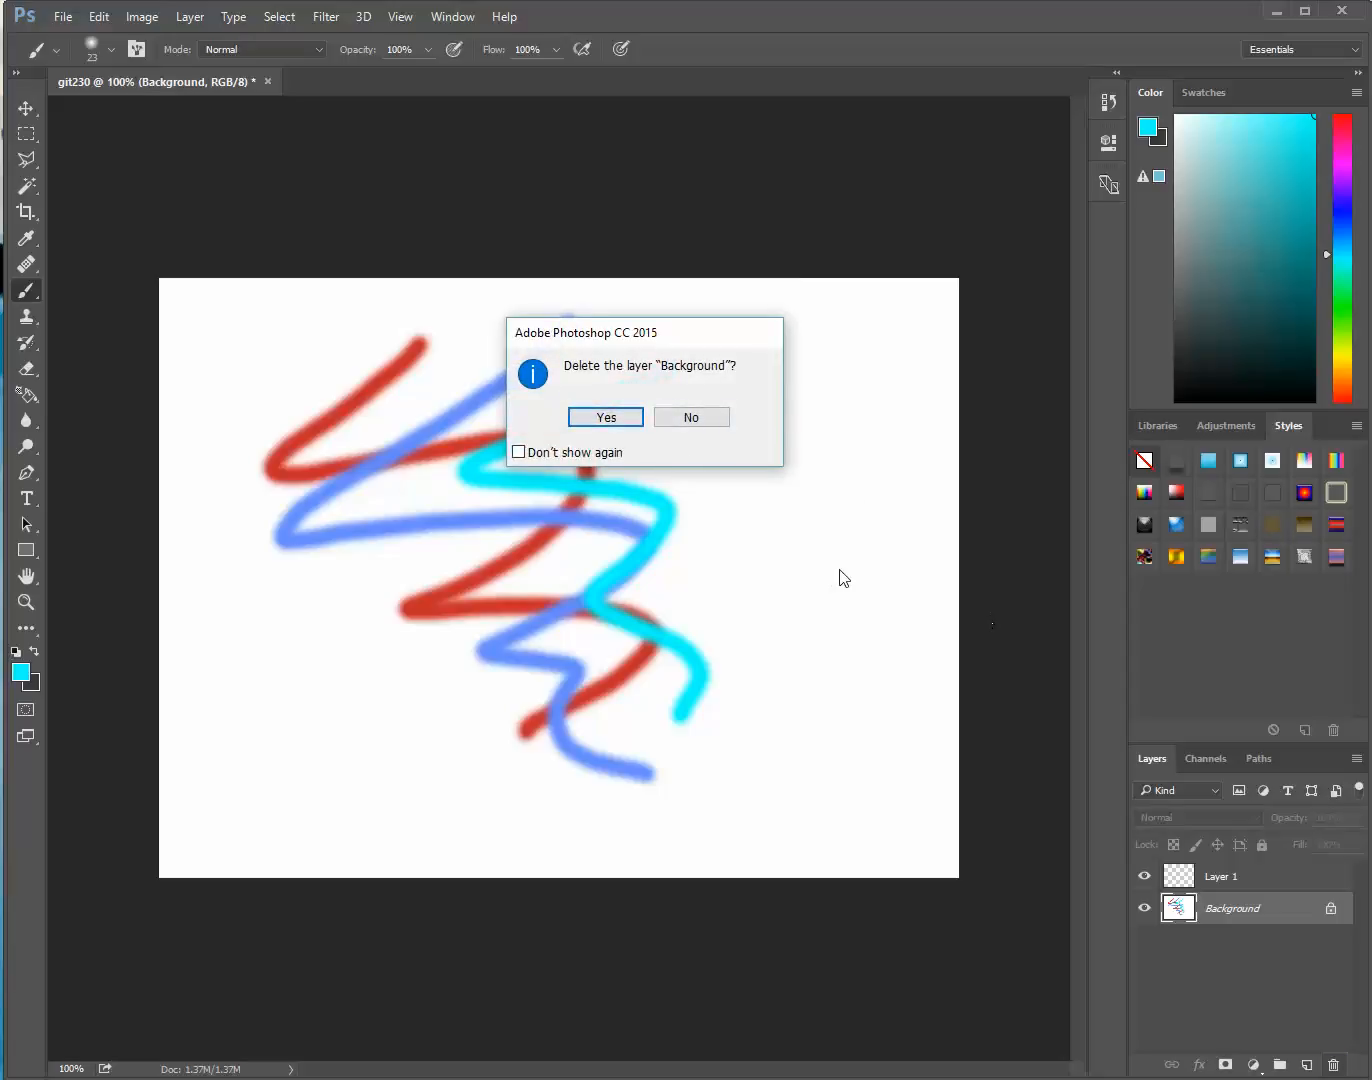
pyautogui.click(601, 417)
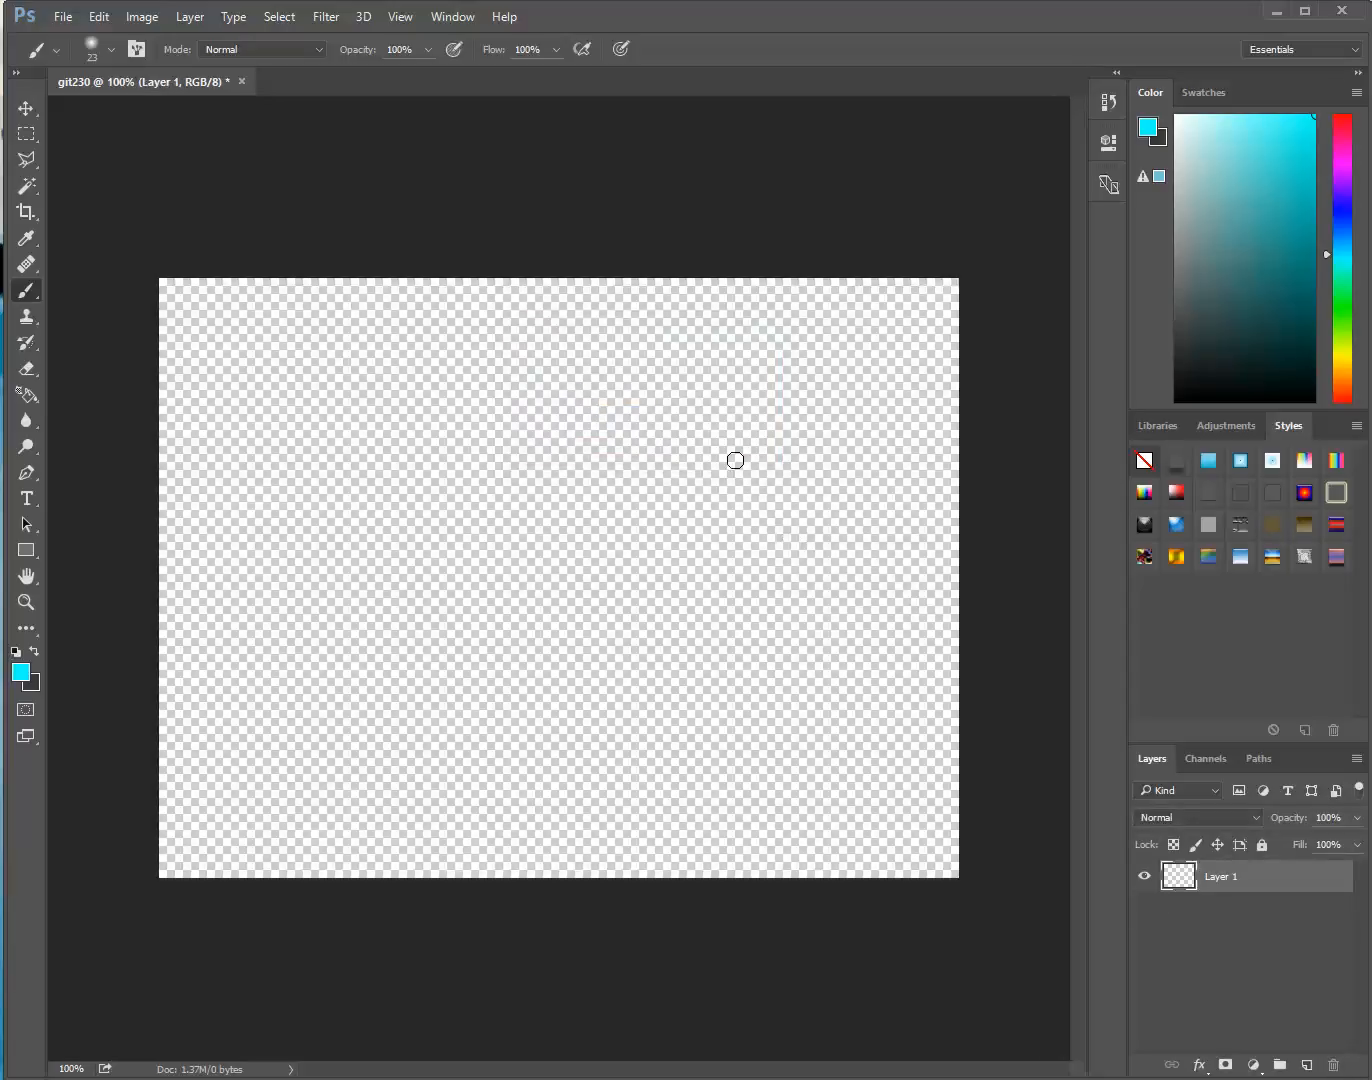
pyautogui.moveTo(438, 337)
pyautogui.mouseDown()
pyautogui.moveTo(331, 431)
pyautogui.moveTo(515, 475)
pyautogui.moveTo(668, 446)
pyautogui.moveTo(524, 679)
pyautogui.moveTo(727, 645)
pyautogui.moveTo(778, 747)
pyautogui.moveTo(830, 727)
pyautogui.moveTo(838, 499)
pyautogui.moveTo(764, 368)
pyautogui.moveTo(549, 364)
pyautogui.moveTo(492, 331)
pyautogui.moveTo(439, 333)
pyautogui.mouseUp()
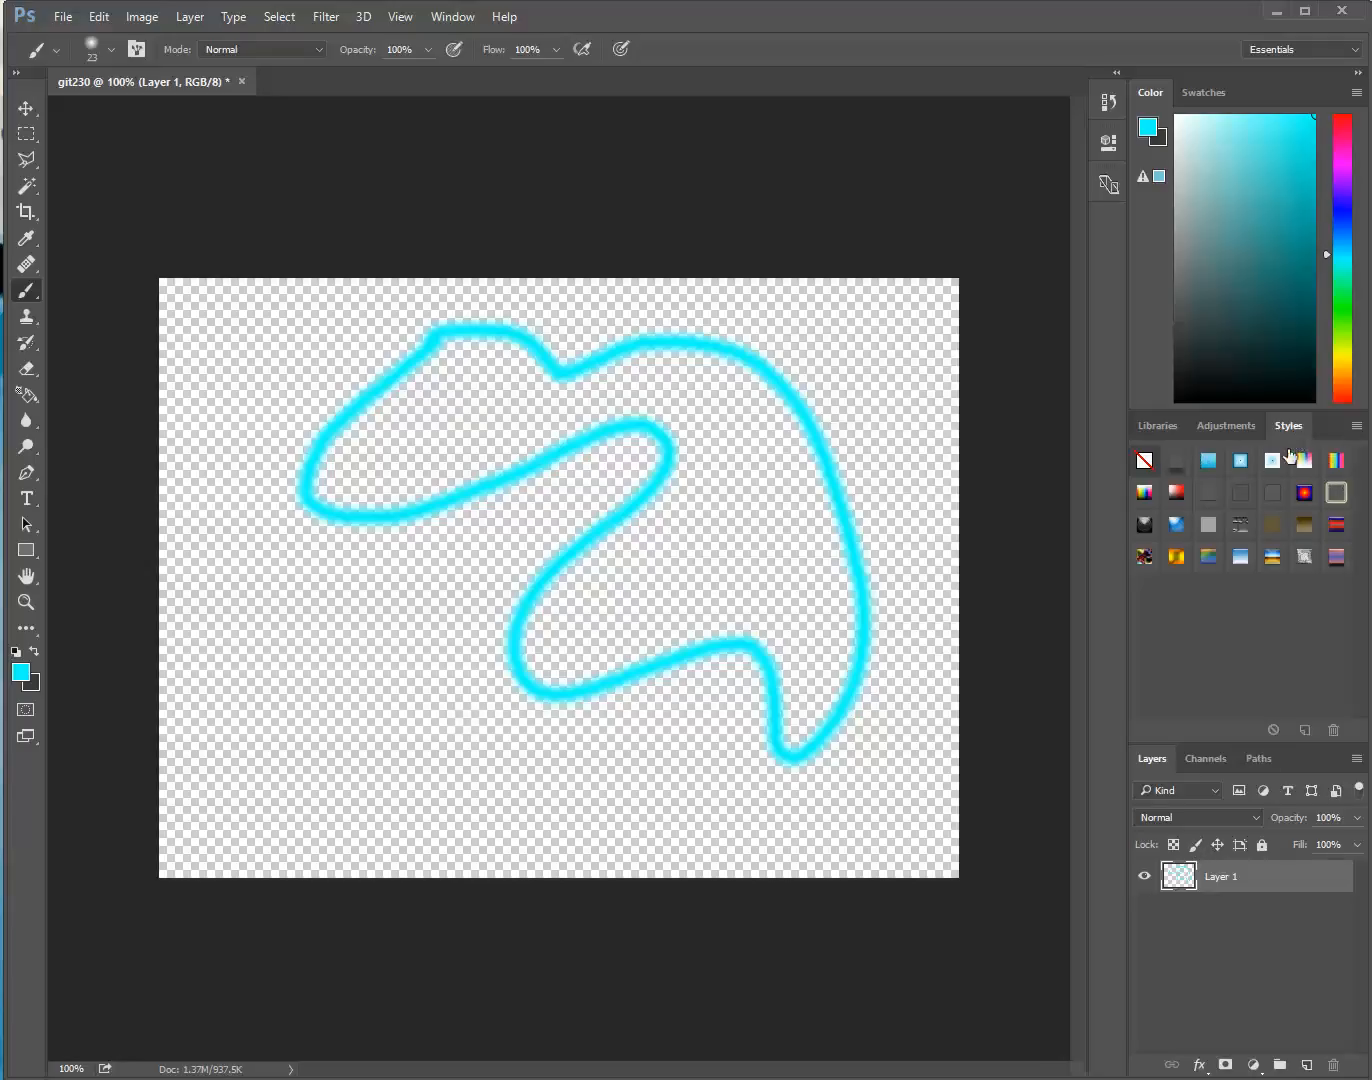
# Try several preset styles on the painted outline, including gradient and pattern overlays, and clear the applied style
pyautogui.click(1238, 462)
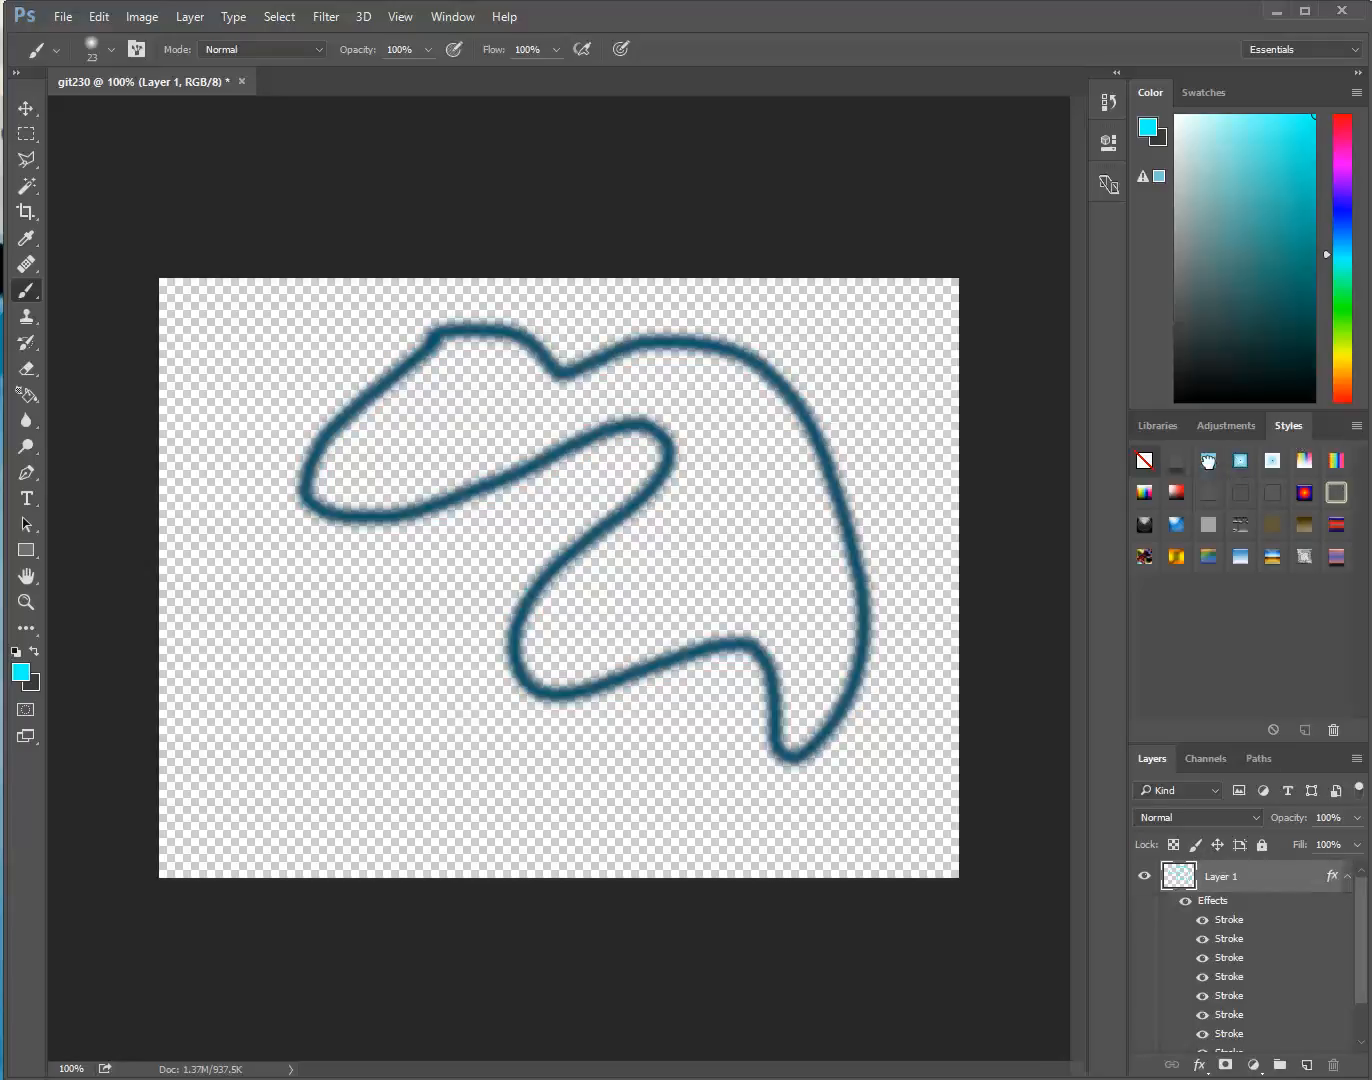
pyautogui.click(1209, 463)
pyautogui.click(1174, 490)
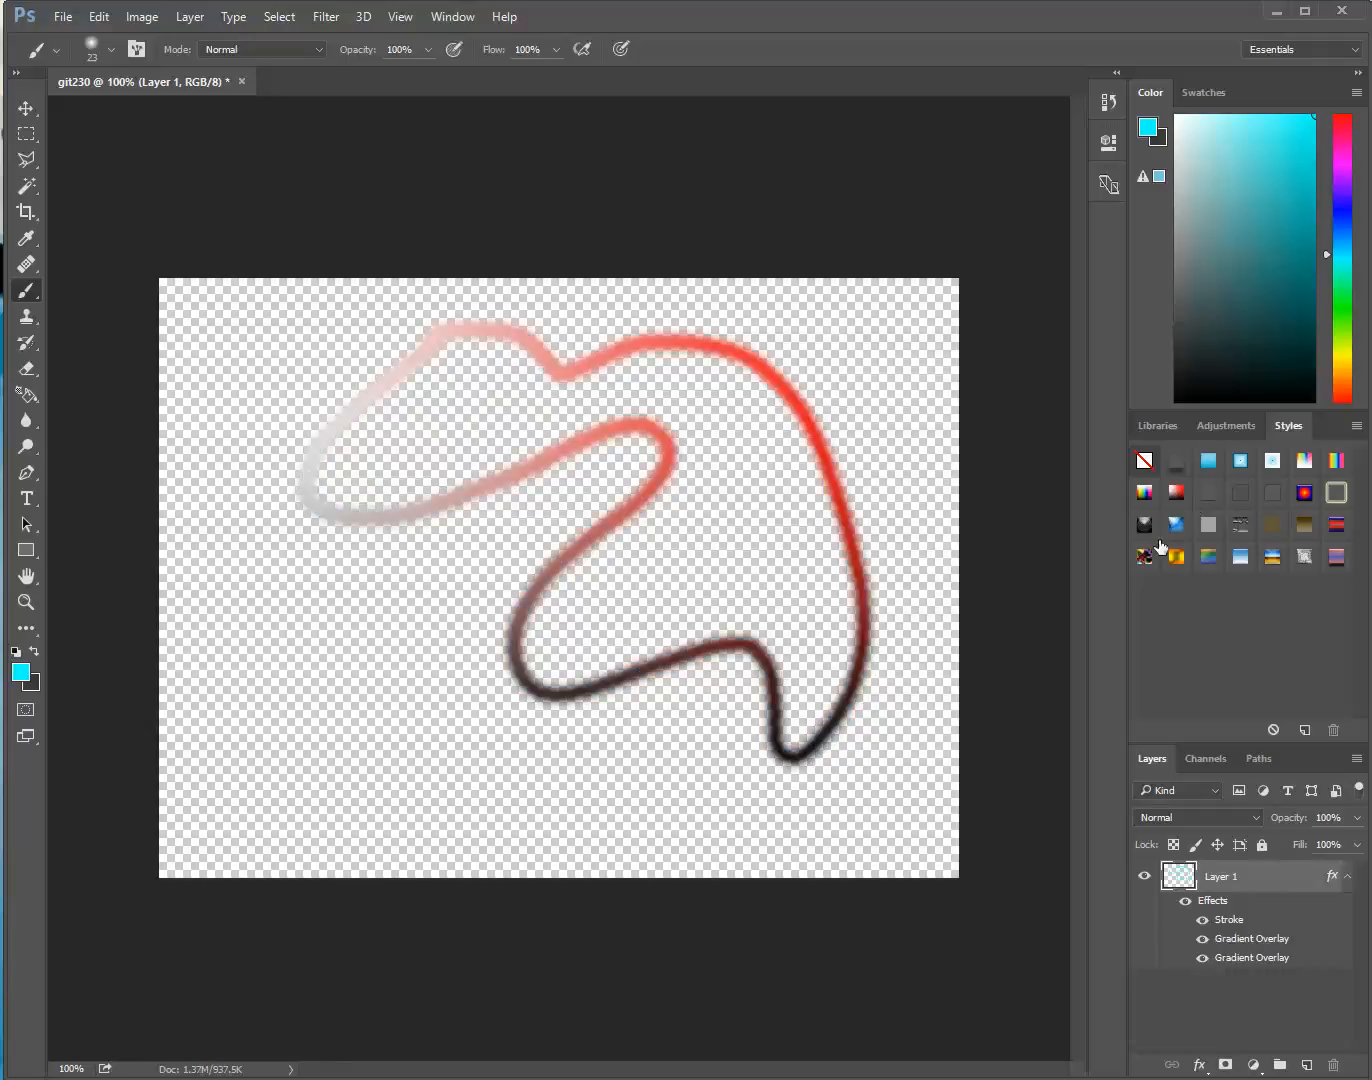
pyautogui.click(1175, 558)
pyautogui.click(1208, 556)
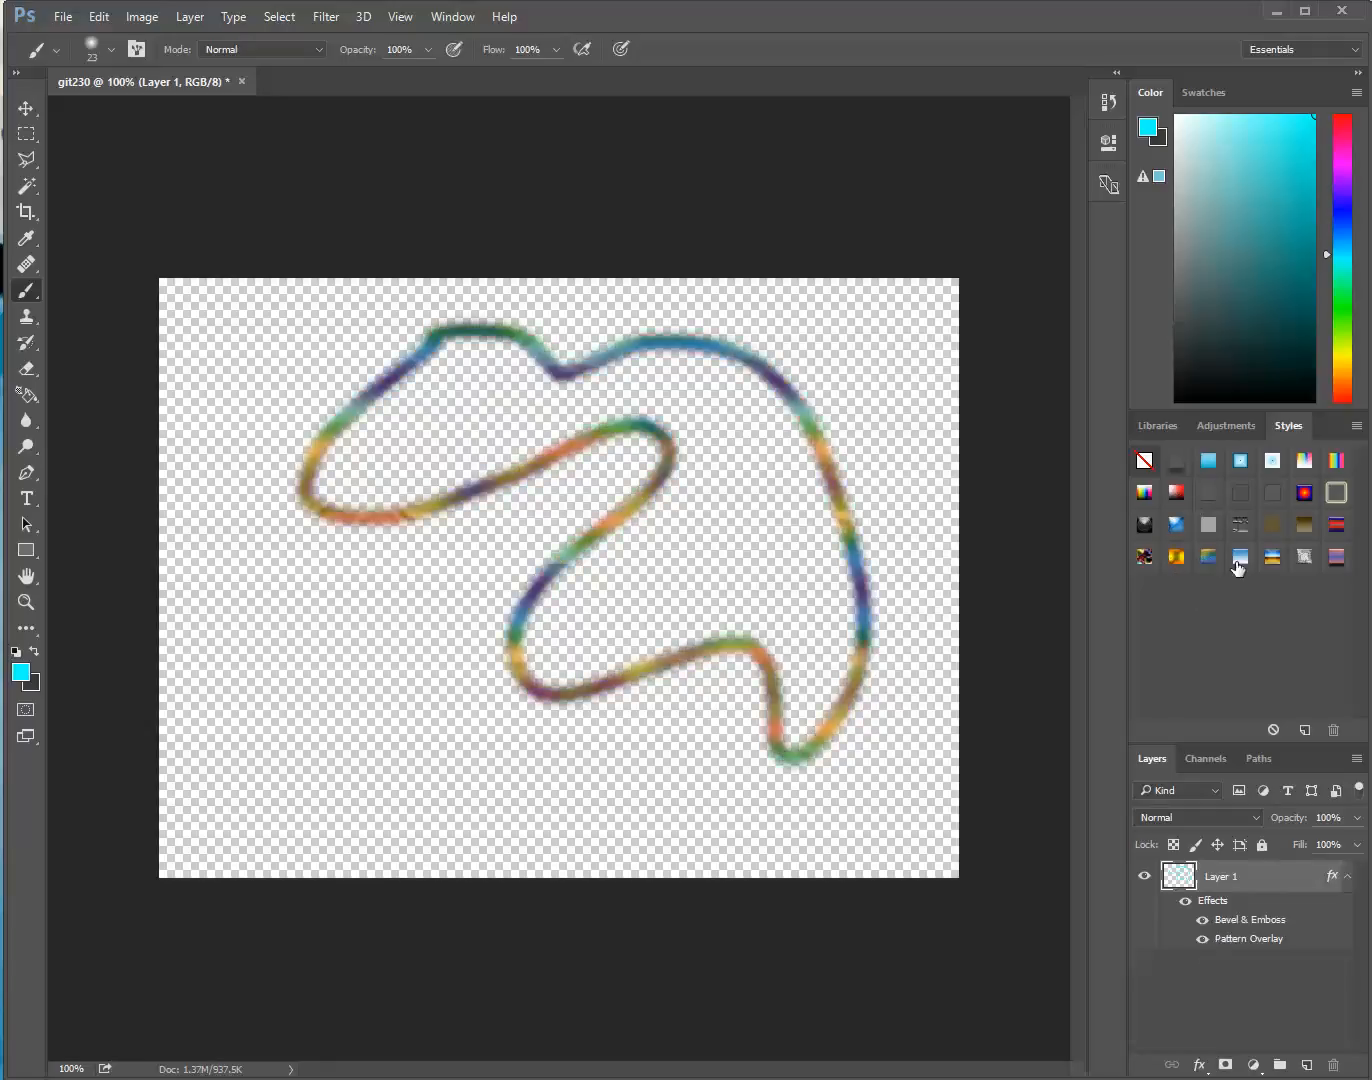
pyautogui.click(1240, 556)
pyautogui.click(1271, 556)
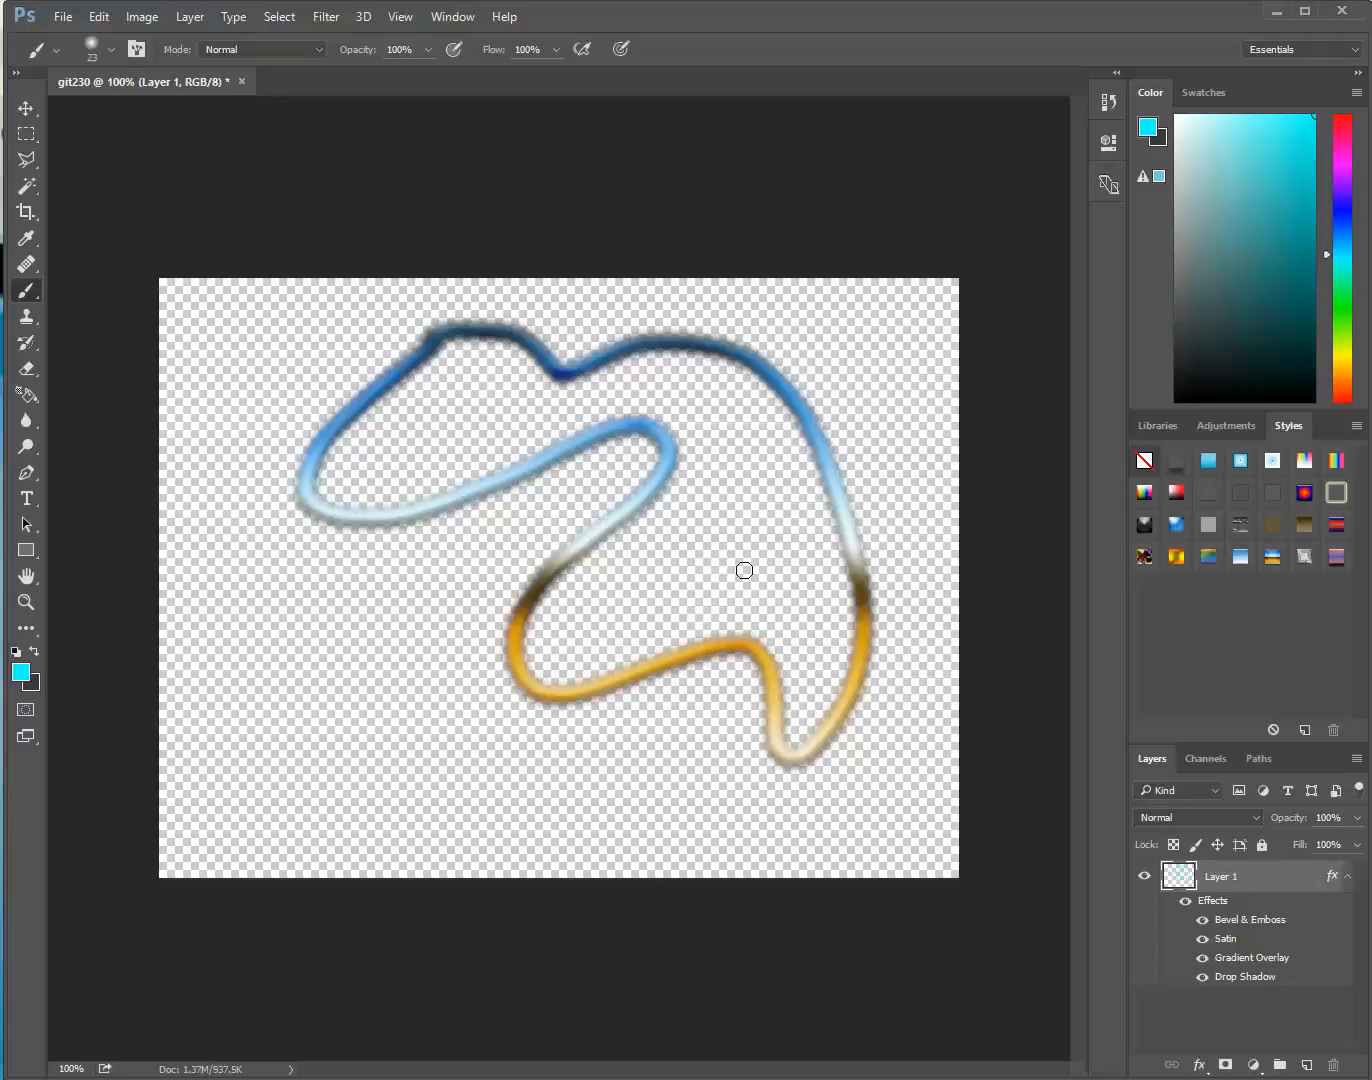
pyautogui.click(1335, 557)
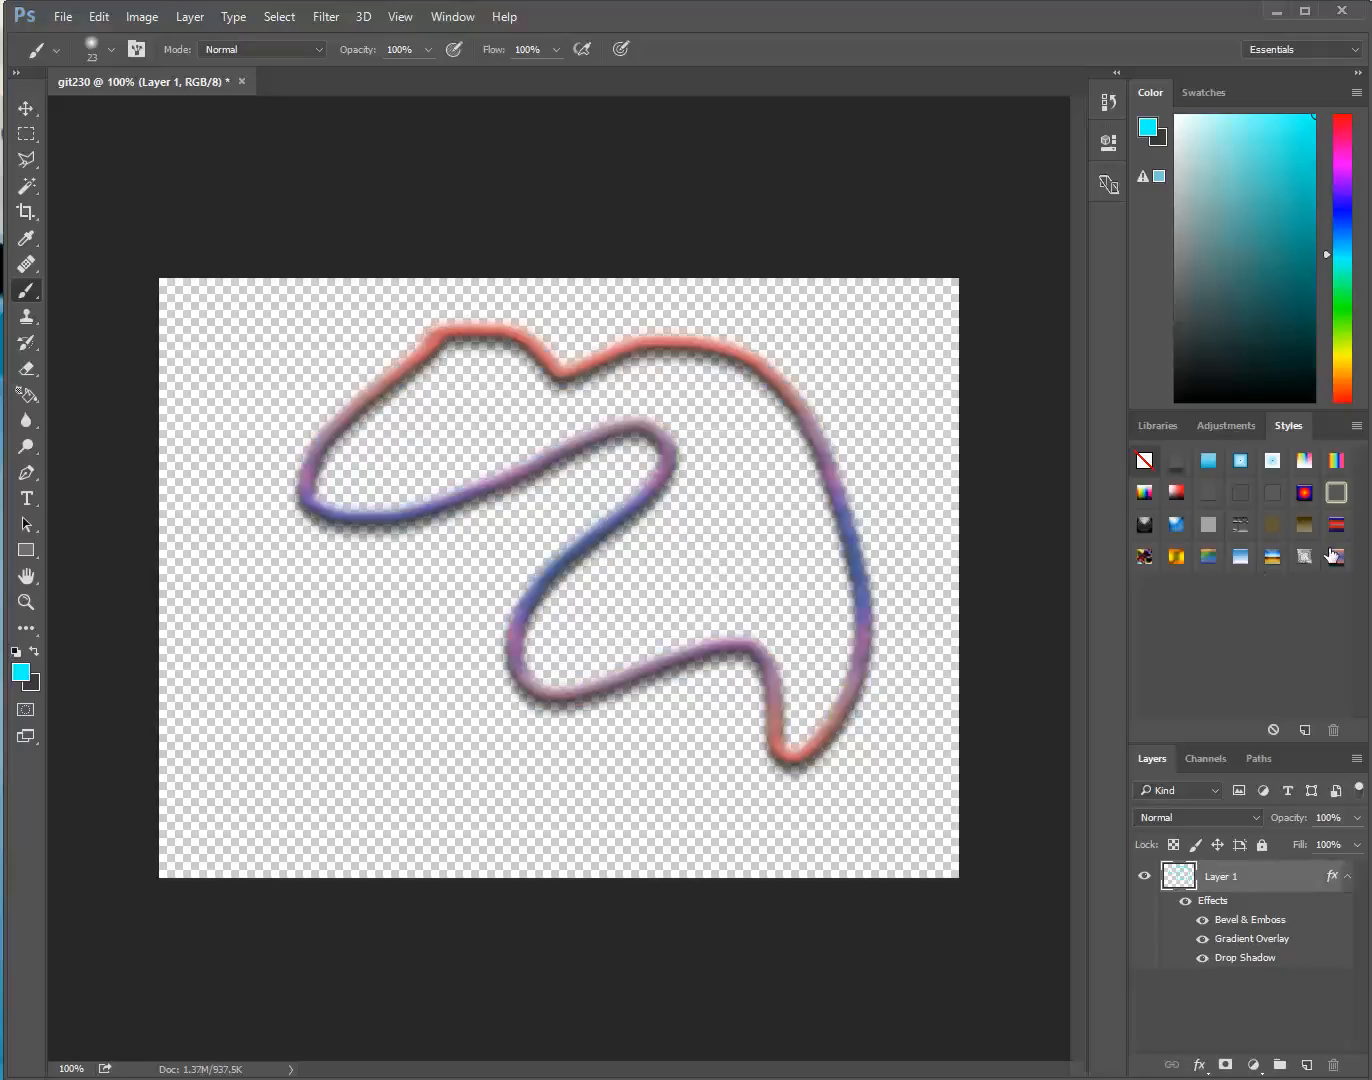
pyautogui.click(1156, 466)
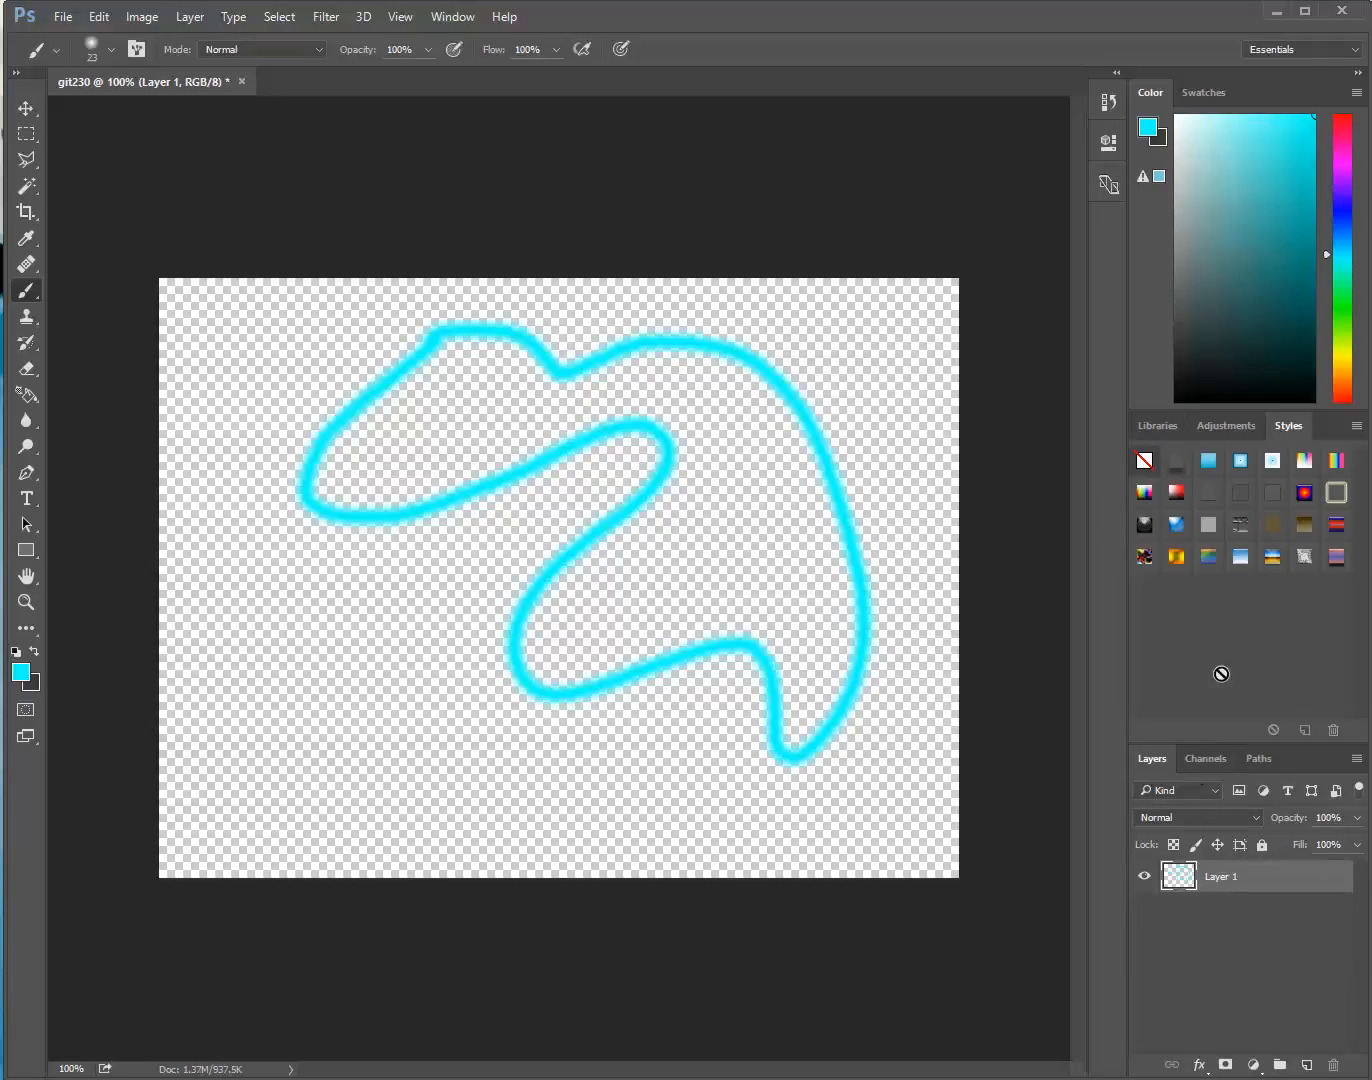
# Display the color swatches in place of the color picker
pyautogui.click(1209, 92)
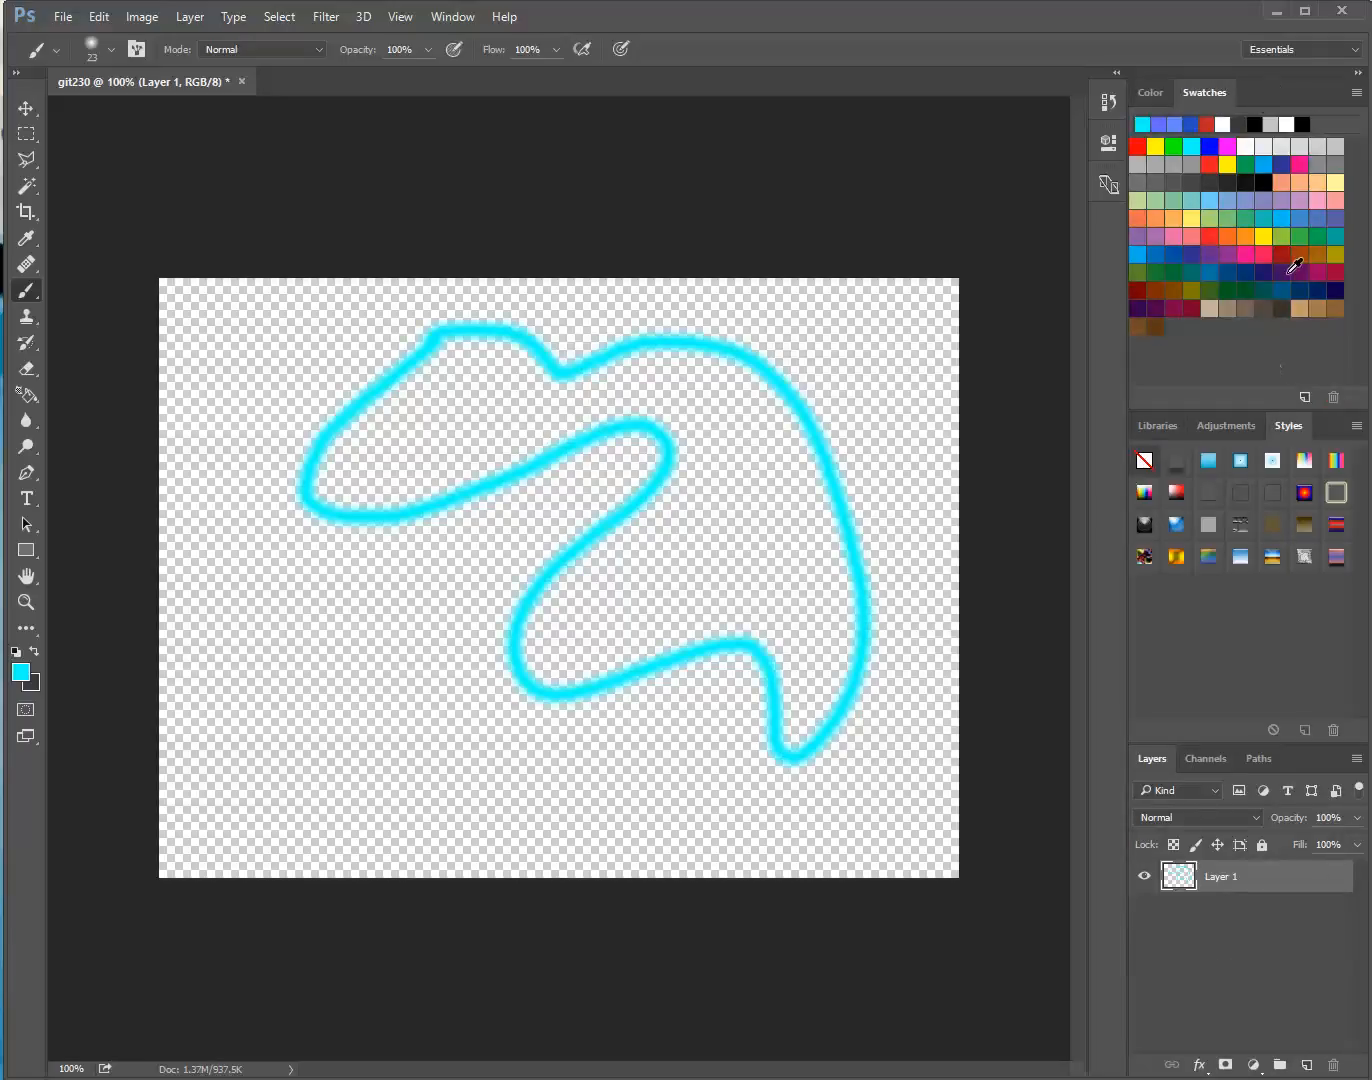